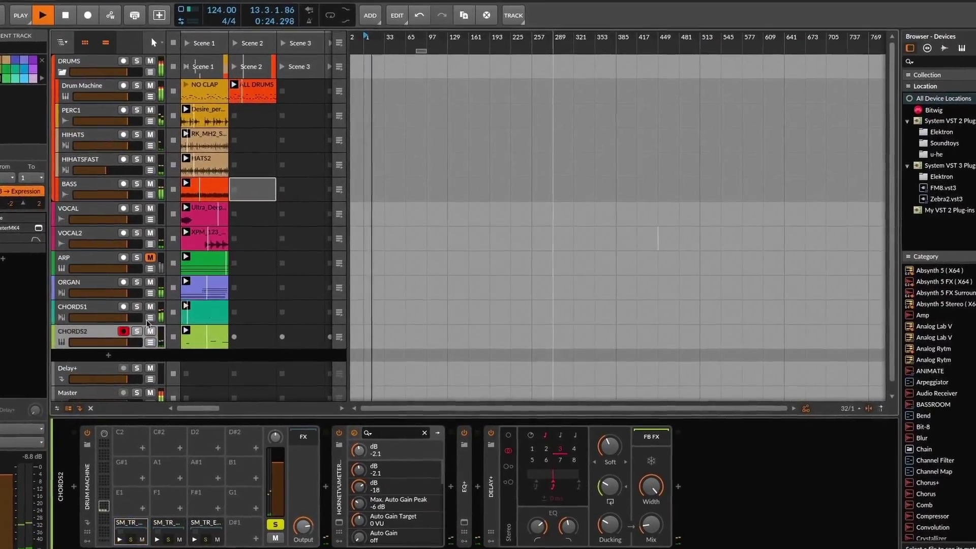
- Mute the CHORDS2 track and unmute the ARP track during playback
click(120, 337)
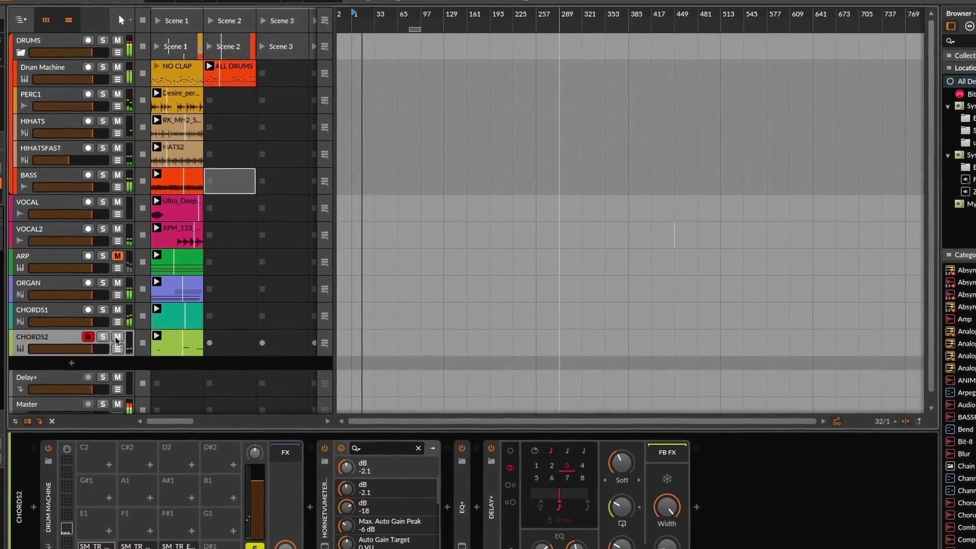
click(110, 255)
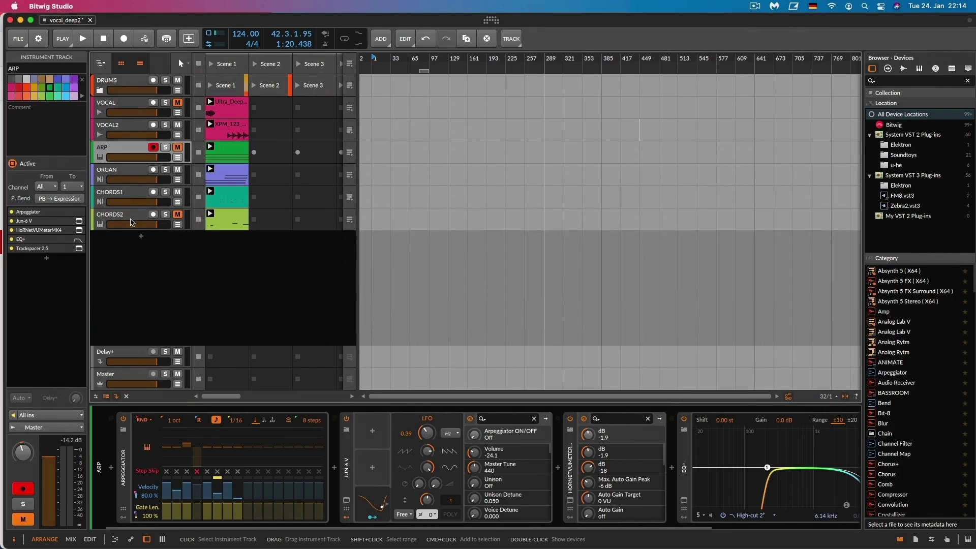
- Group all tracks from DRUMS through CHORDS2 and name the group MASTER
shift+click(133, 81)
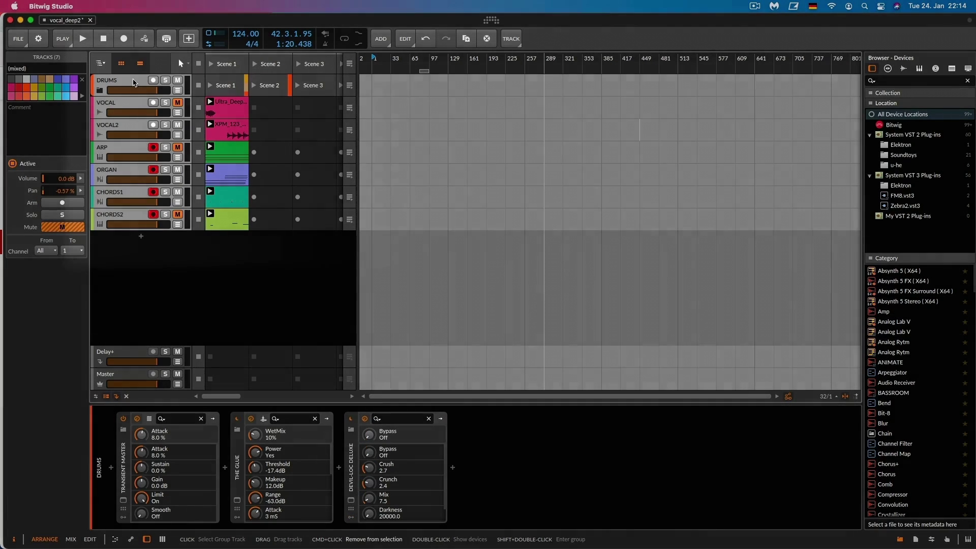
key(super+g)
key(super+r)
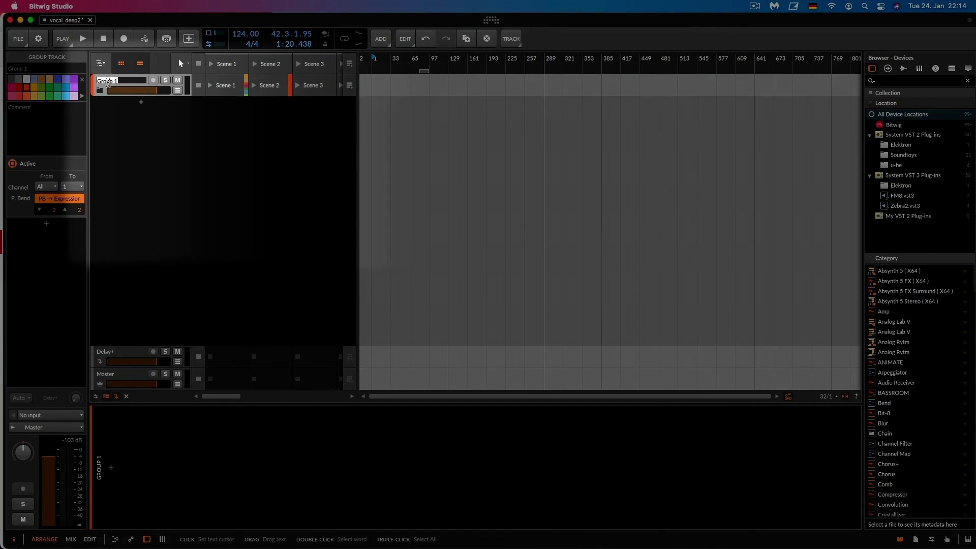
text(MASTER)
key(Return)
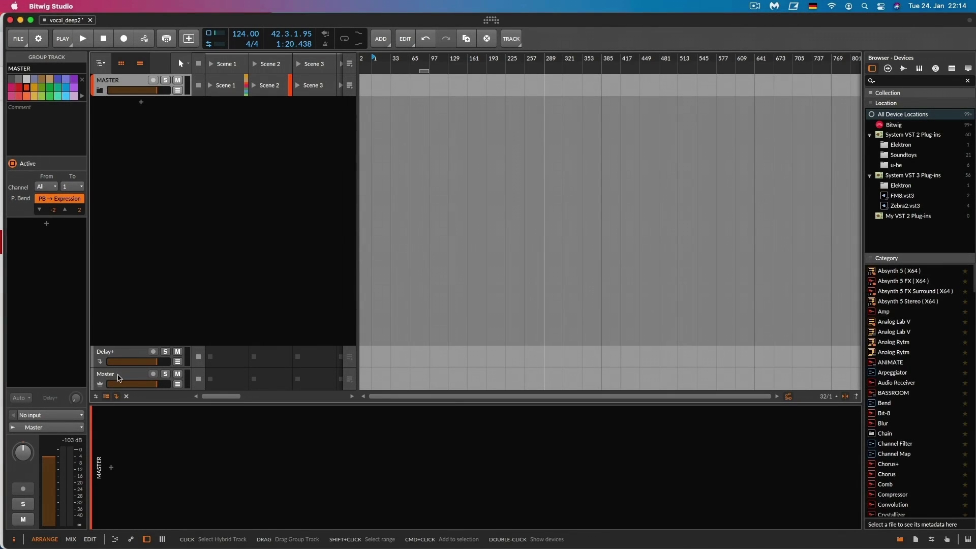
- Move the FX Layer device from the Master output track to the MASTER group track
click(118, 377)
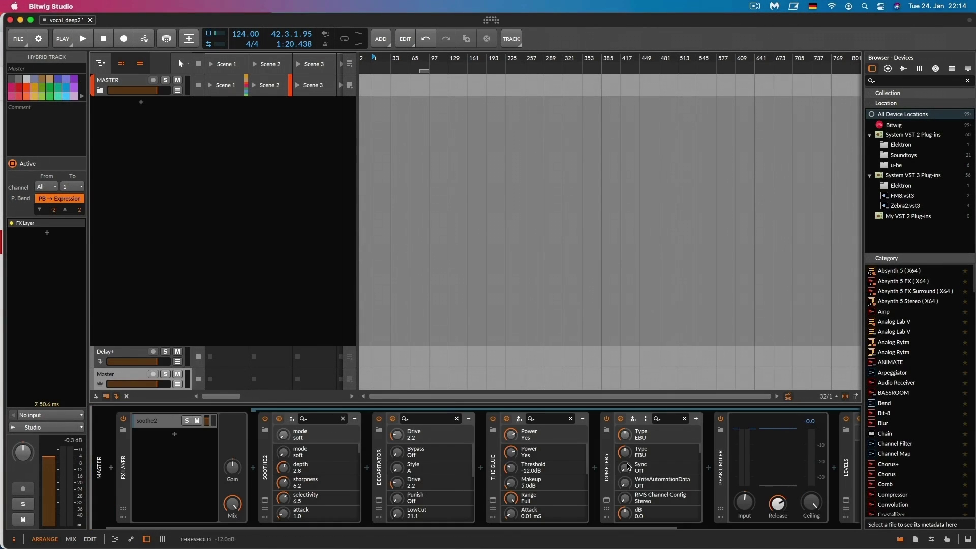
click(130, 477)
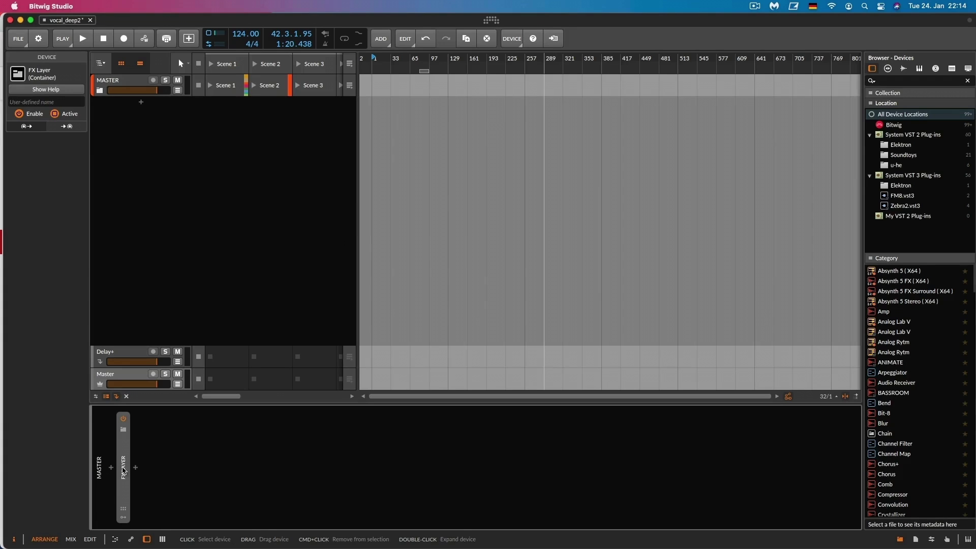
drag(123, 472, 123, 84)
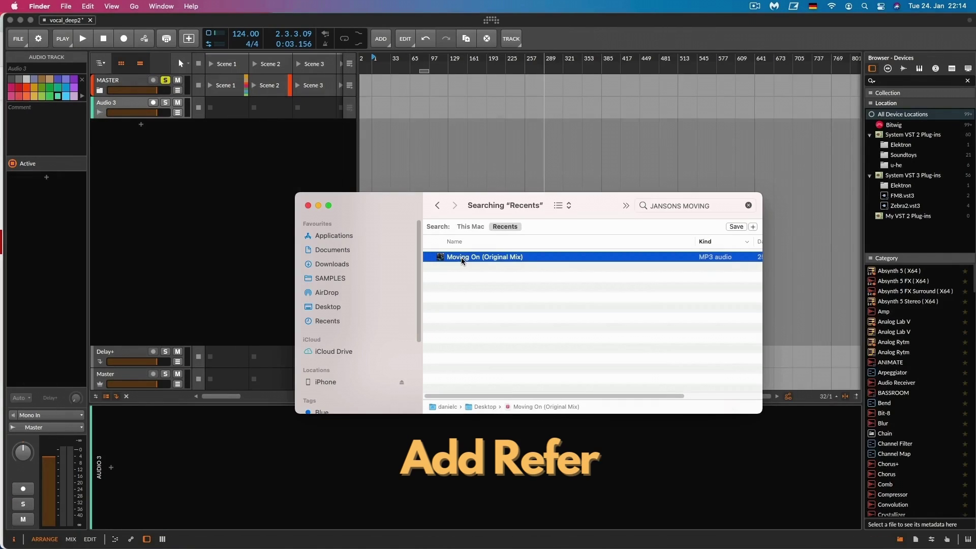
- Place the Moving On (Original Mix) file at the start of the new audio track and set the project tempo to 126 BPM
drag(461, 261, 377, 106)
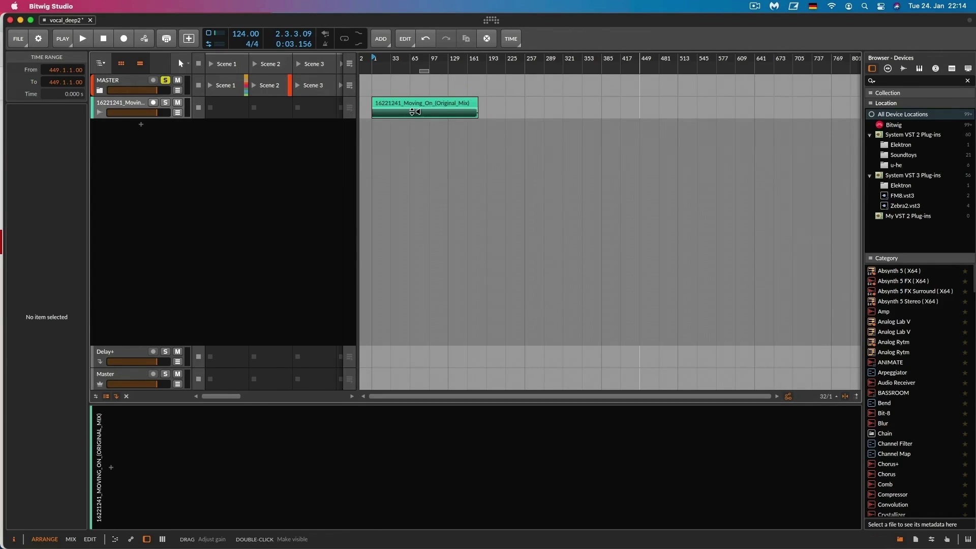
key(shift+z)
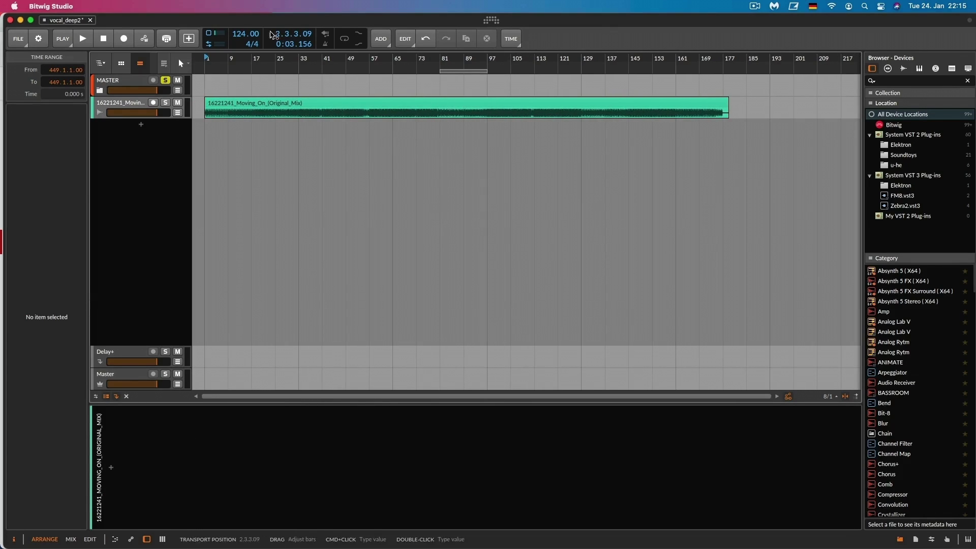
double_click(238, 33)
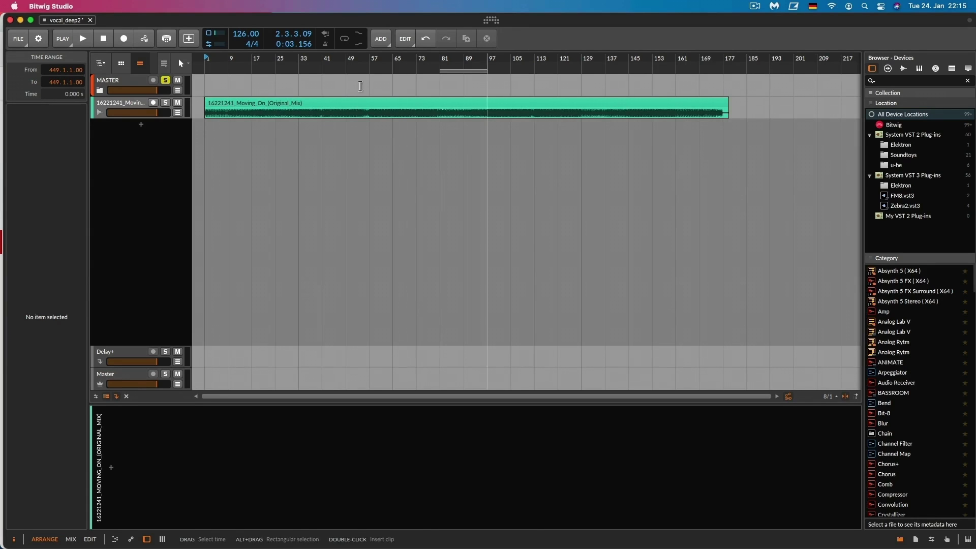
- Play the reference track from its beginning to listen for the first arrangement change
click(203, 108)
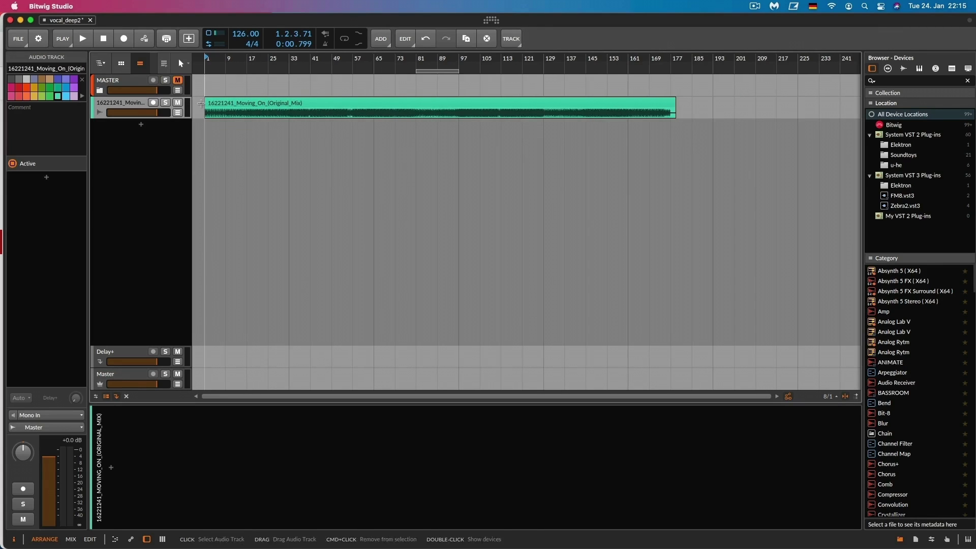
key(space)
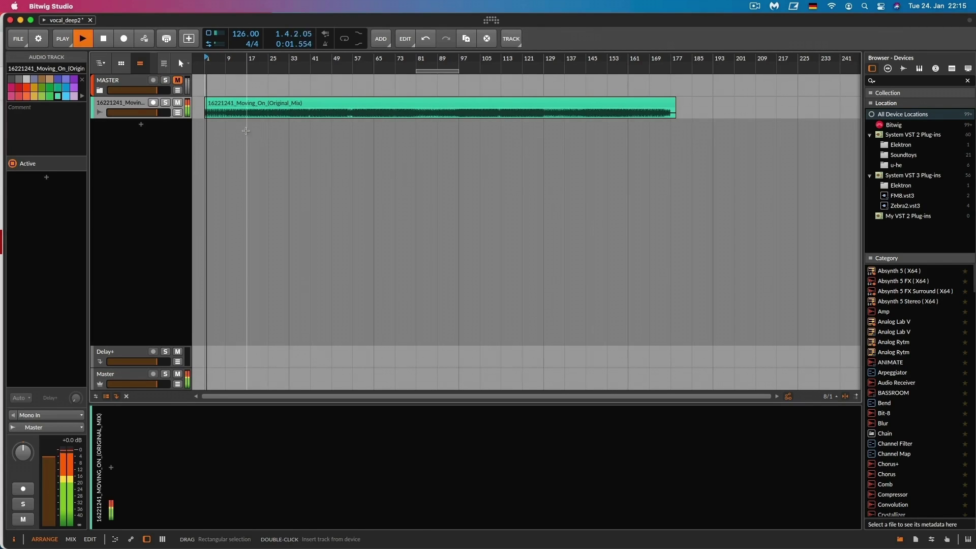
scroll(285, 214, up, 4)
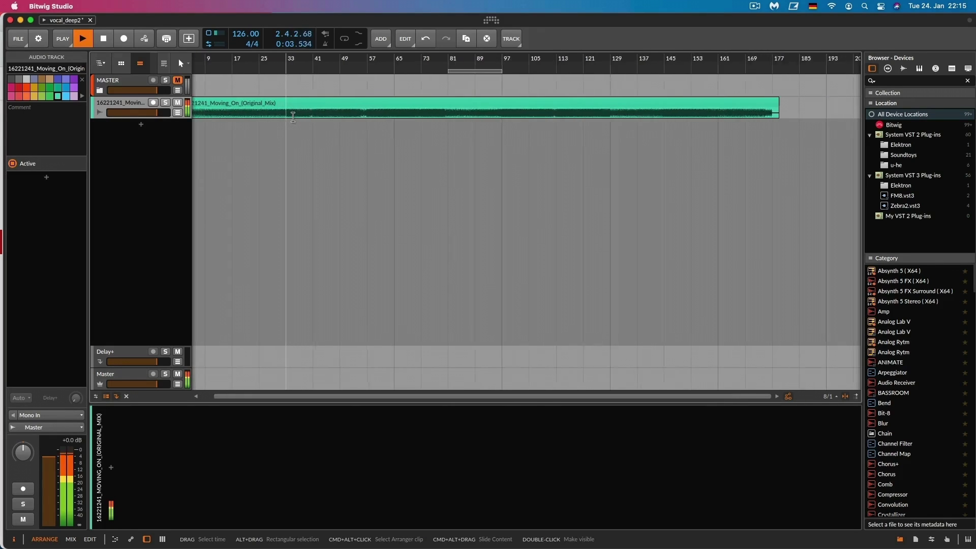
drag(321, 397, 287, 401)
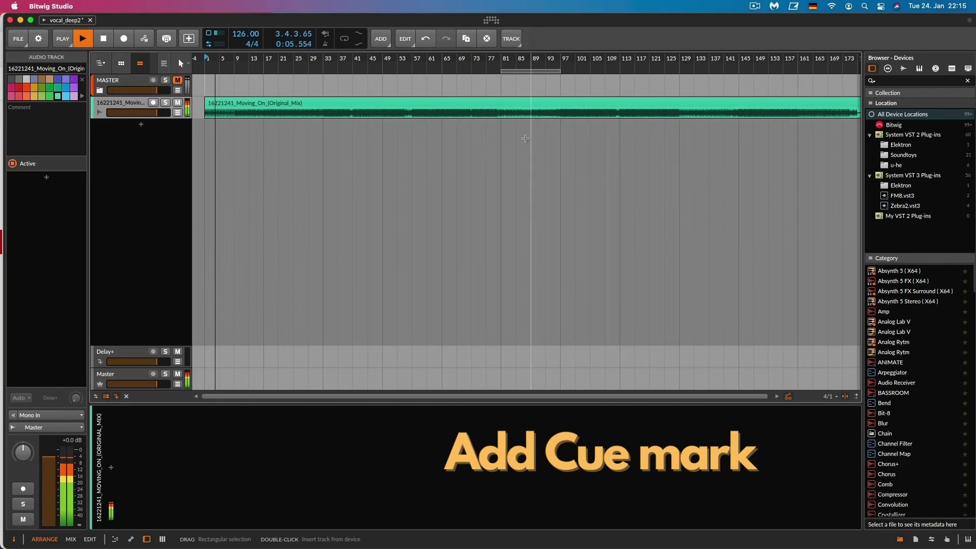
scroll(236, 108, up, 2)
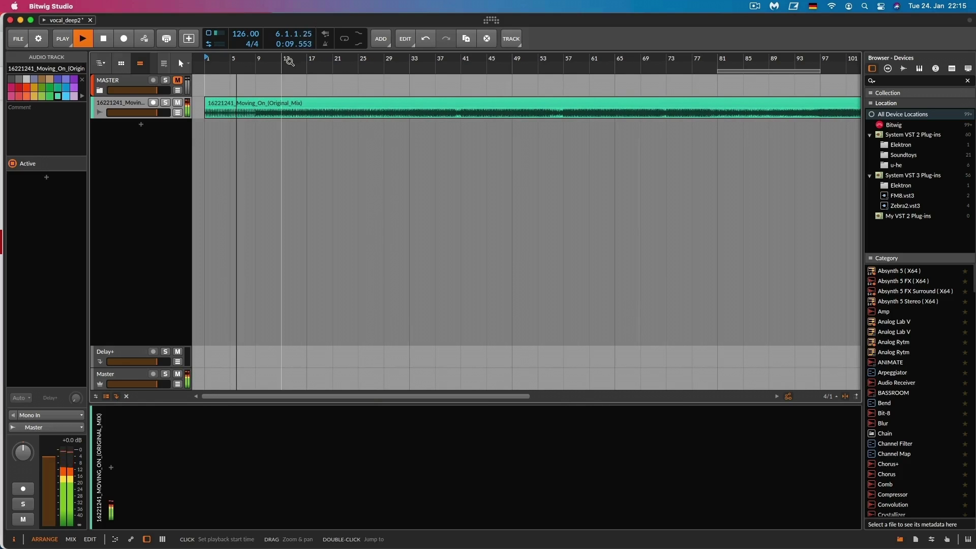
- Insert a cue marker at bar 9 and name it SYNTH
right_click(258, 68)
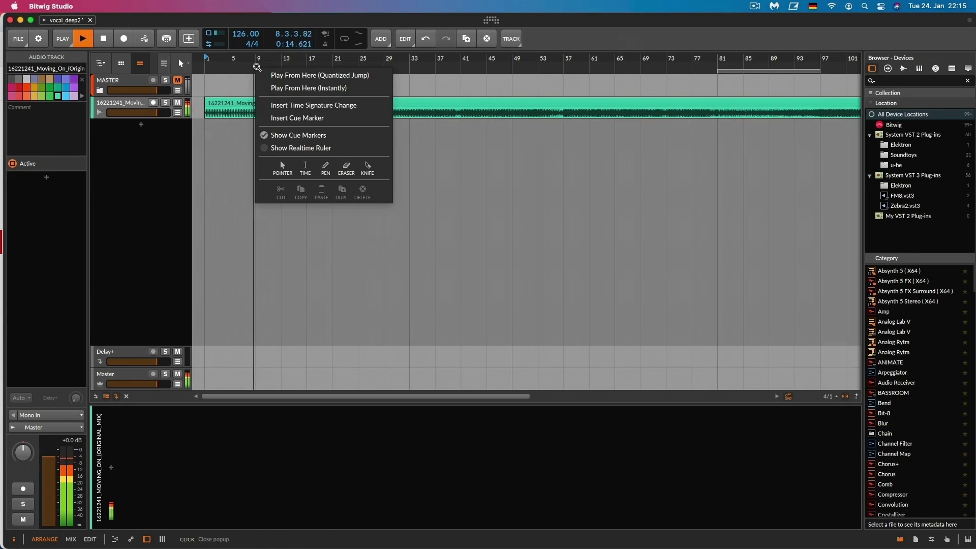
click(293, 121)
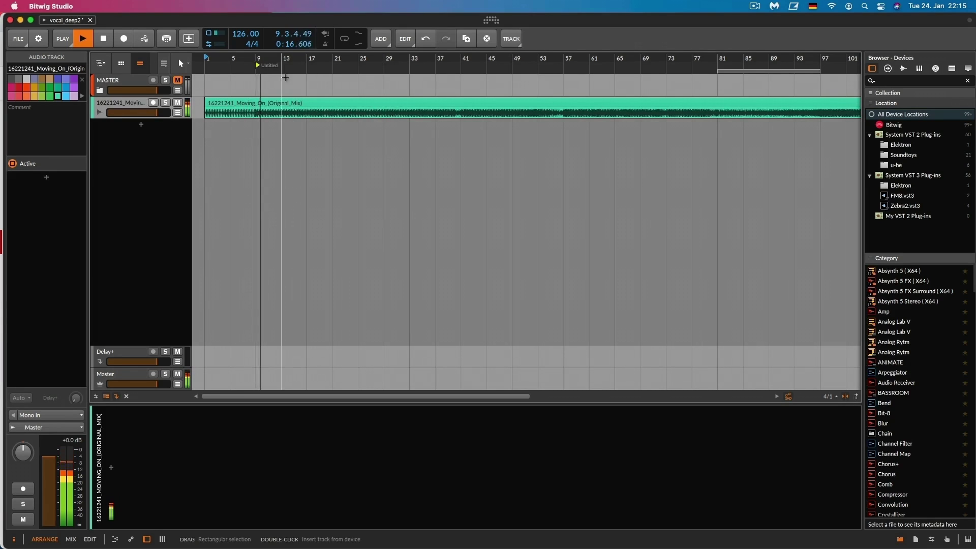
click(273, 64)
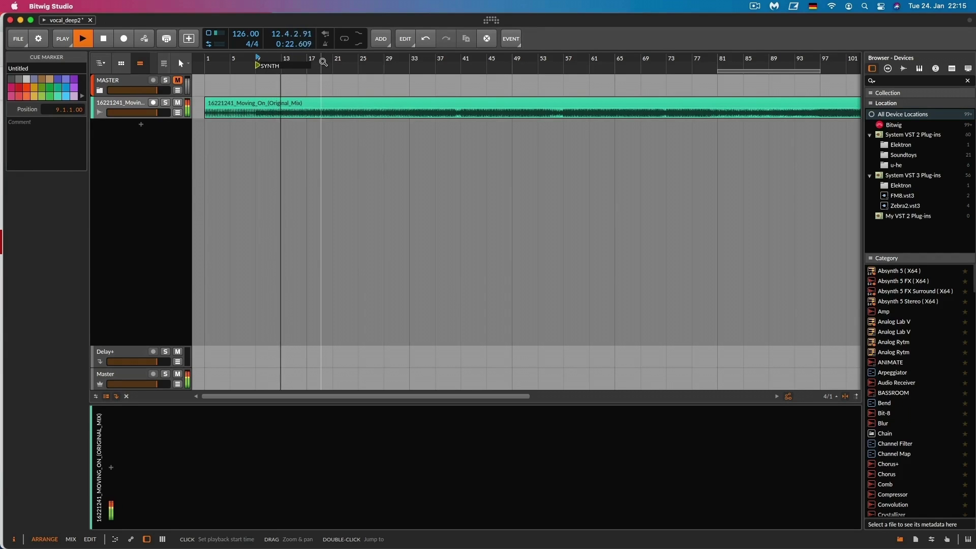
key(Return)
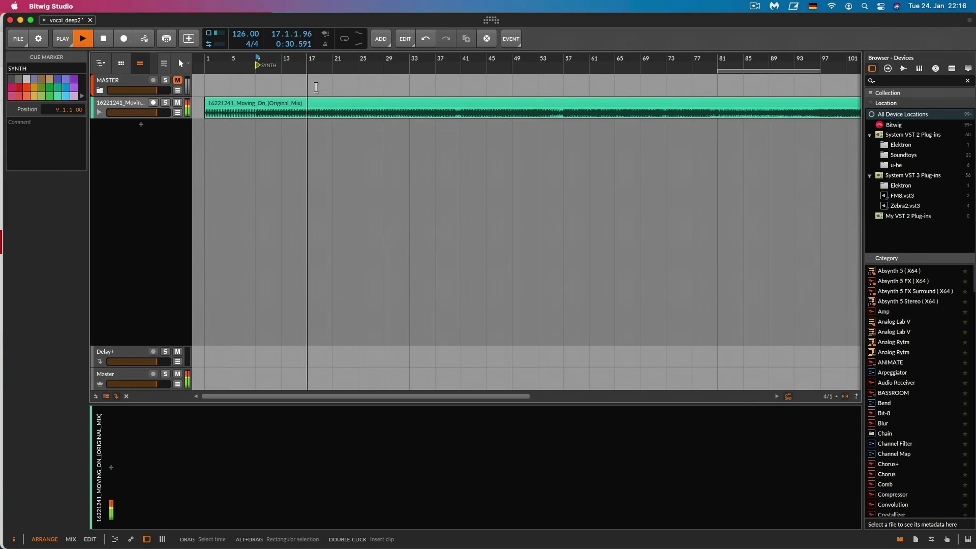
- Insert a cue marker at bar 17 and name it HUHATS
right_click(307, 70)
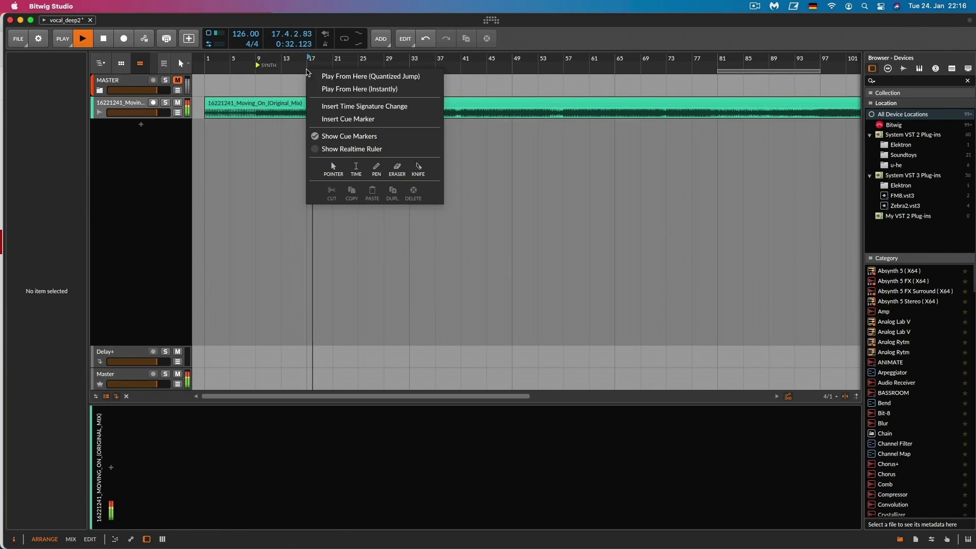
click(330, 120)
double_click(320, 66)
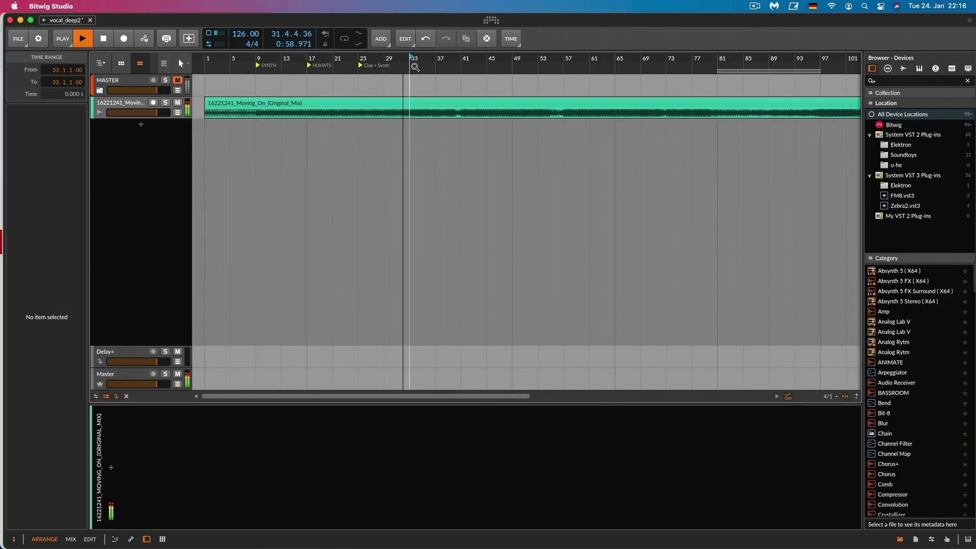
- Insert a cue marker at bar 33 and name it Bass
right_click(415, 66)
click(437, 116)
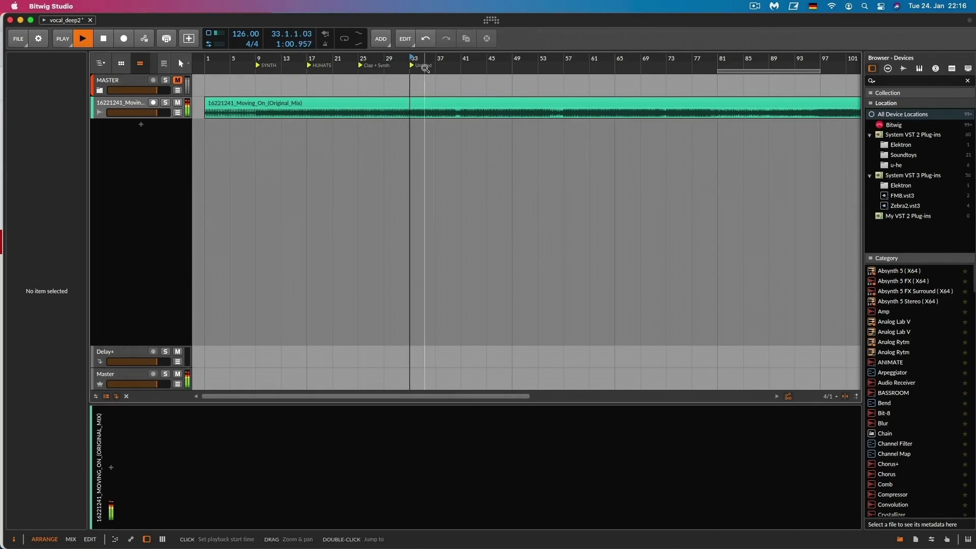
double_click(425, 66)
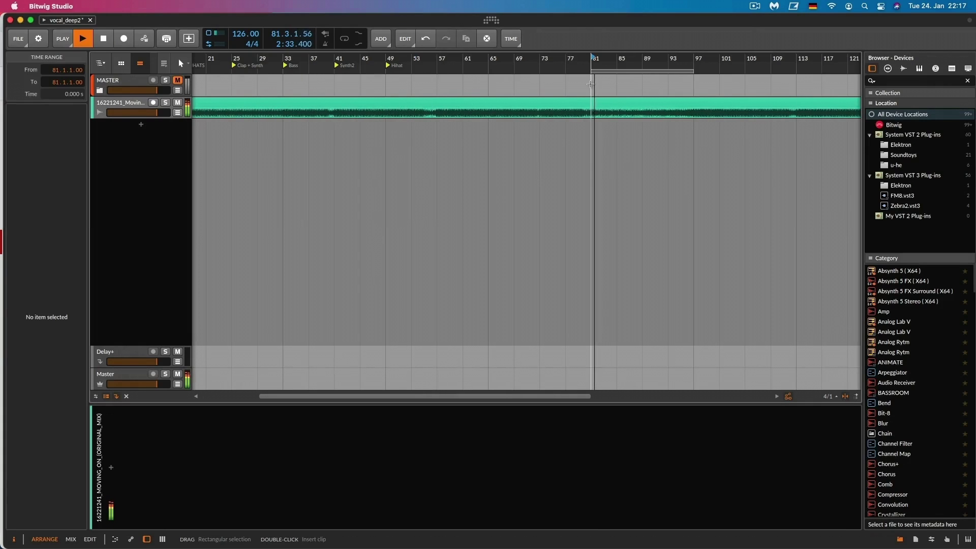
- Insert a cue marker at bar 81 and name it Break1
right_click(592, 84)
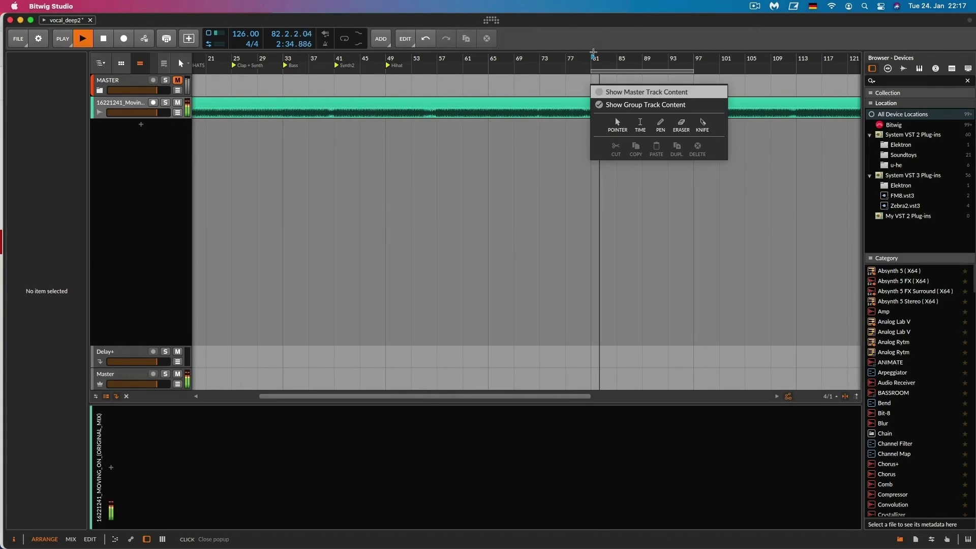
click(592, 68)
right_click(591, 68)
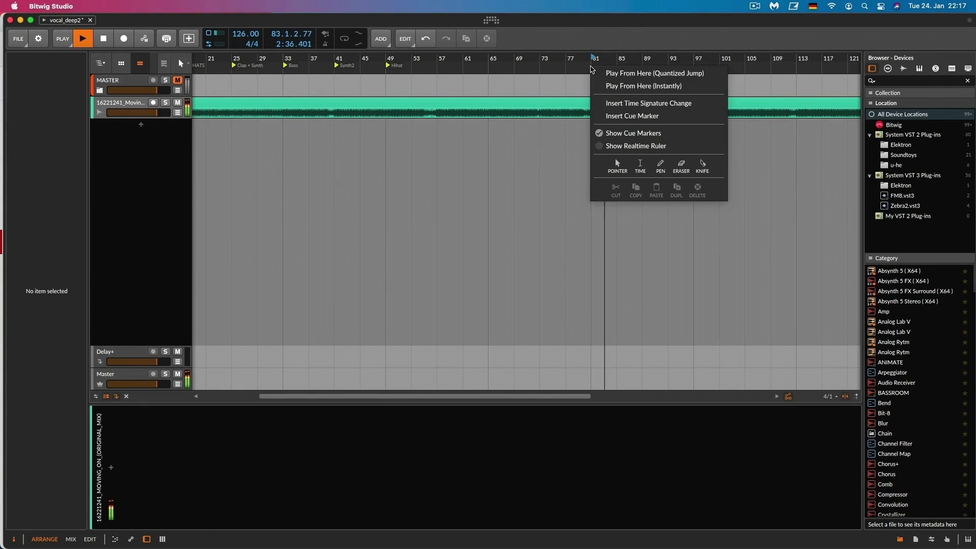
click(632, 116)
double_click(604, 71)
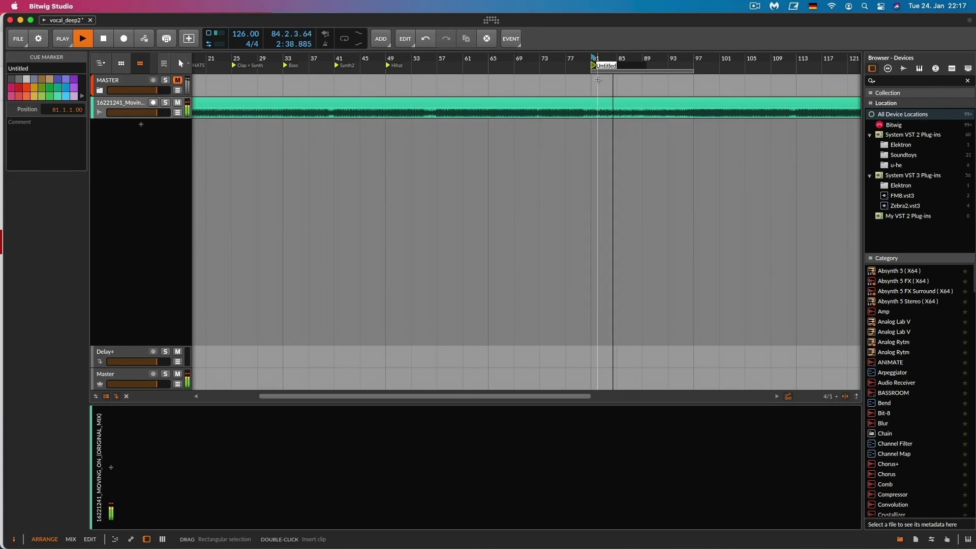
text(Break1)
key(Return)
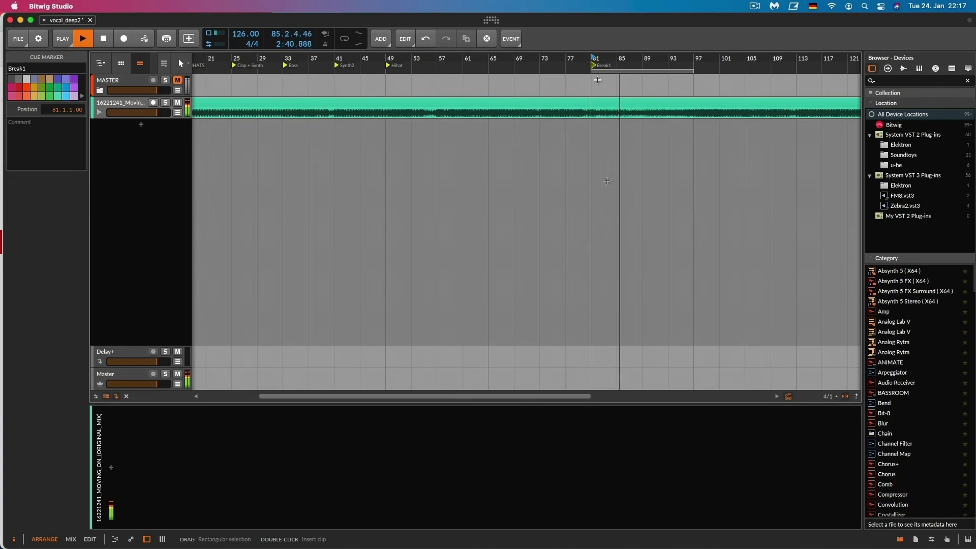
- Insert a cue marker at bar 97 and name it Break1 as well
scroll(508, 75, right, 5)
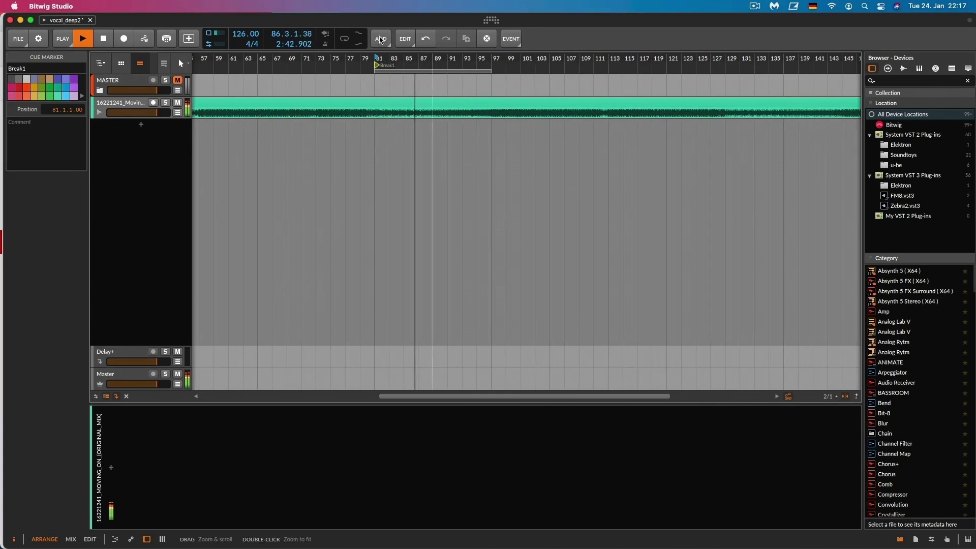
click(494, 83)
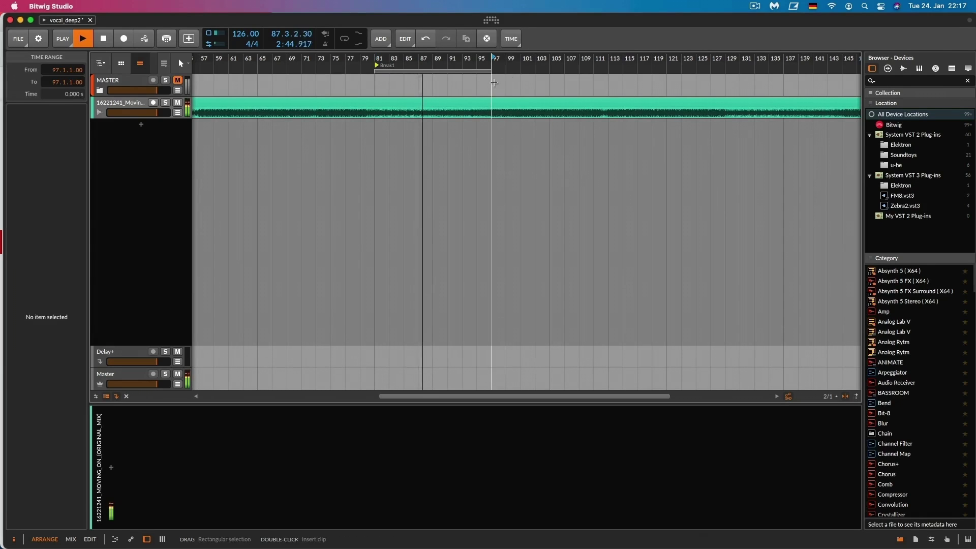
right_click(494, 84)
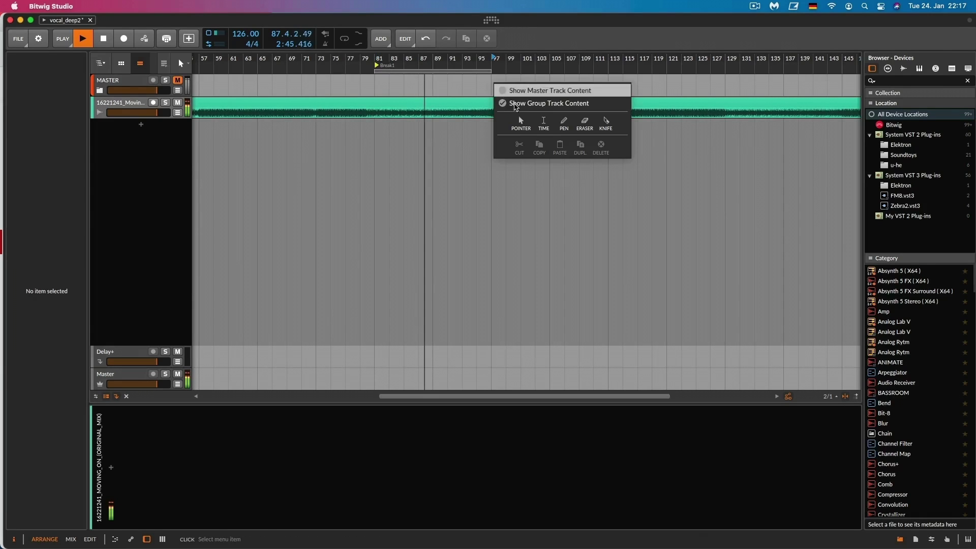
click(519, 32)
right_click(495, 65)
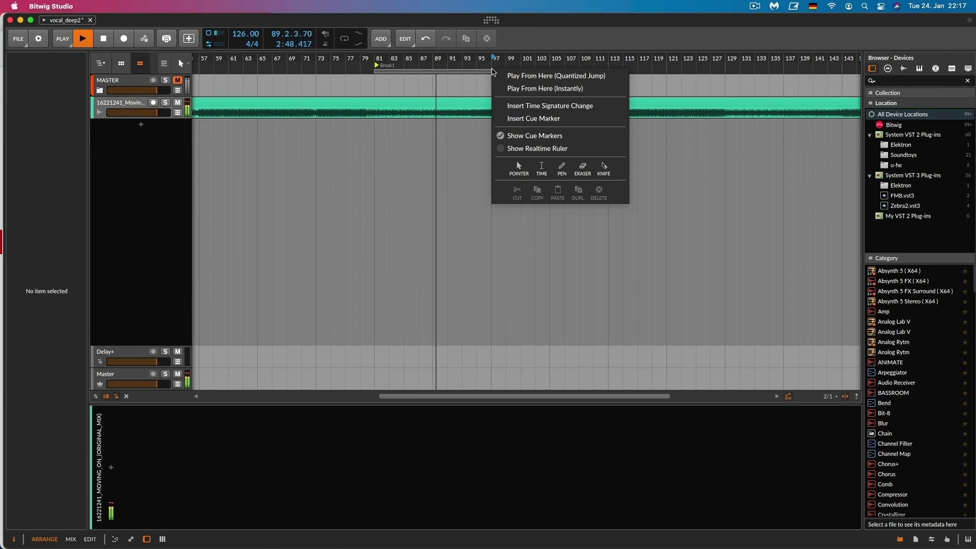
click(514, 113)
click(501, 67)
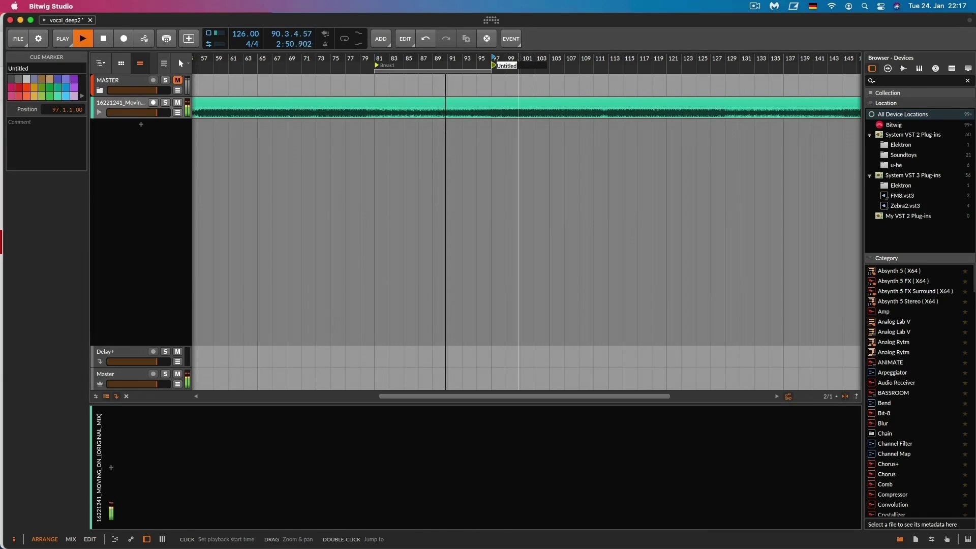
text(Br)
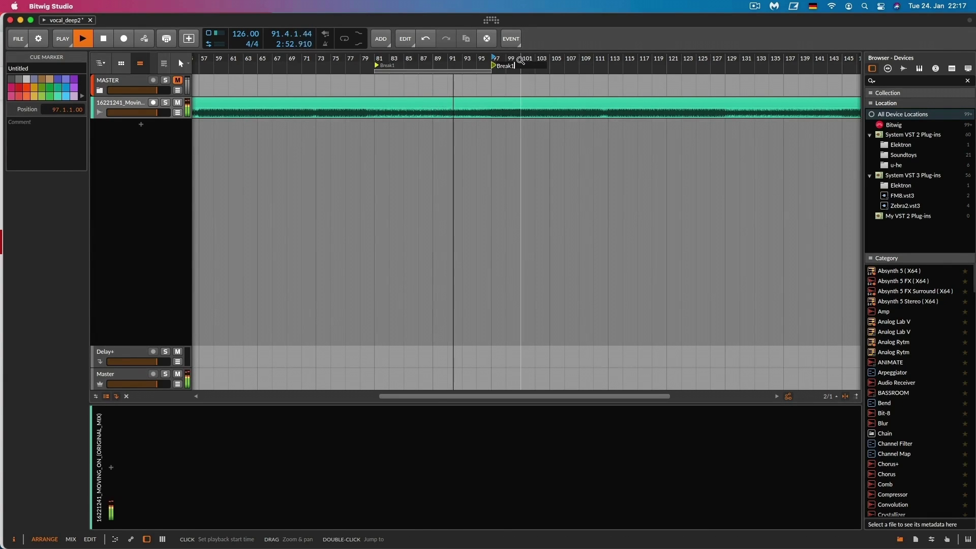
text(eak1)
key(Return)
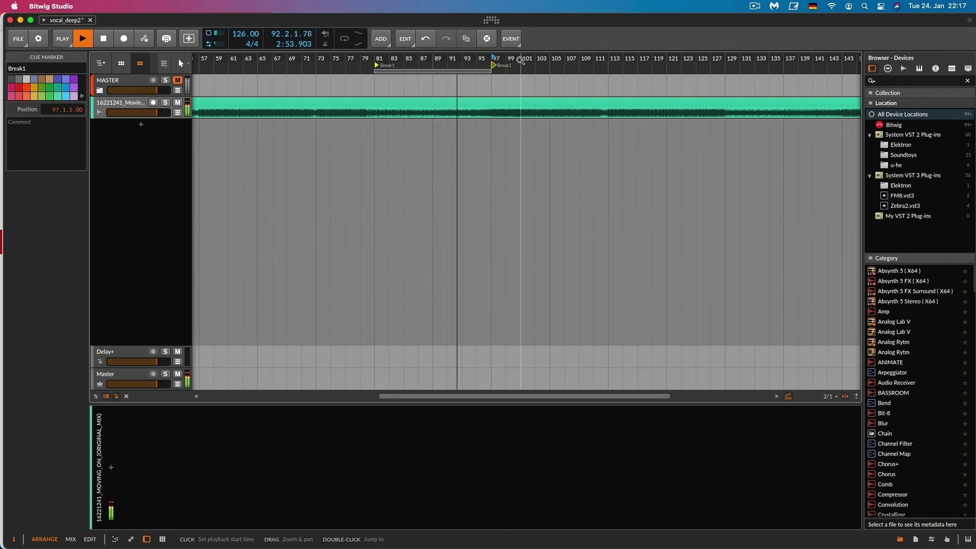
- Recolour both Break1 cue markers, at bars 97 and 81, red
right_click(493, 65)
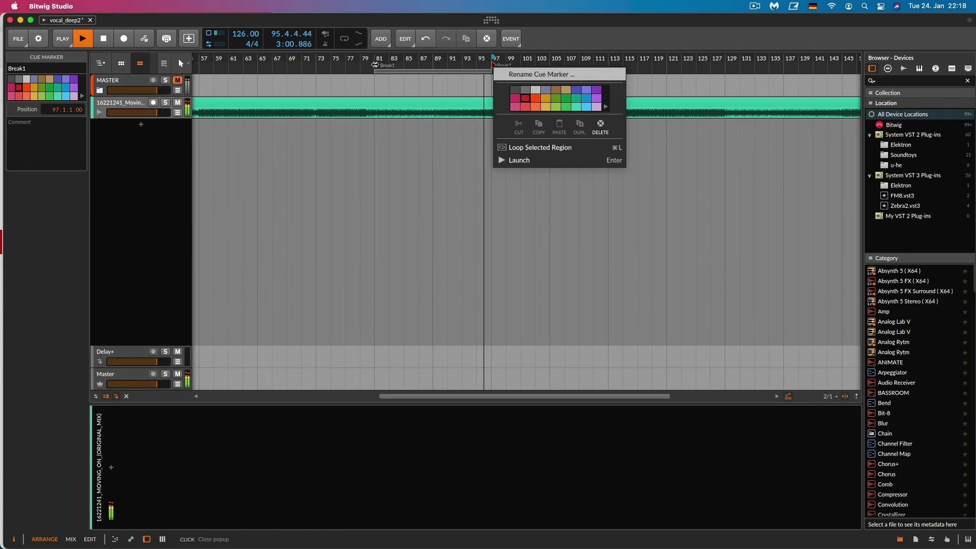
click(375, 65)
right_click(378, 66)
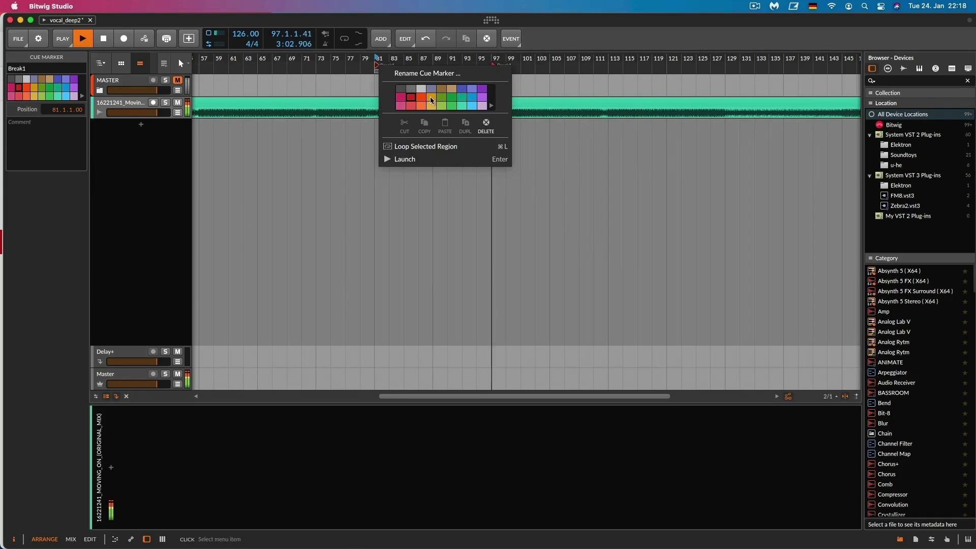
click(586, 173)
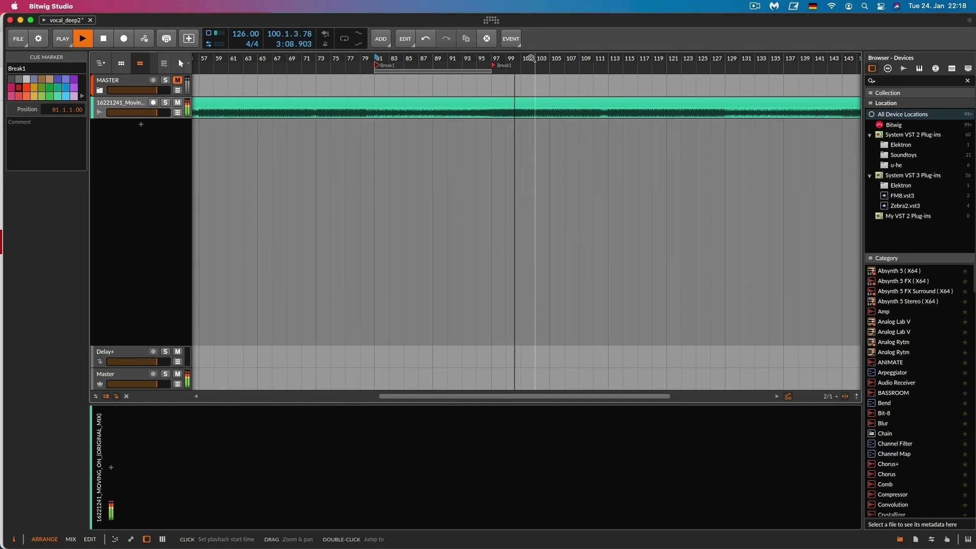
- Insert cue markers at bar 129 for Break2 and at bar 161 for Outro
drag(531, 58, 442, 87)
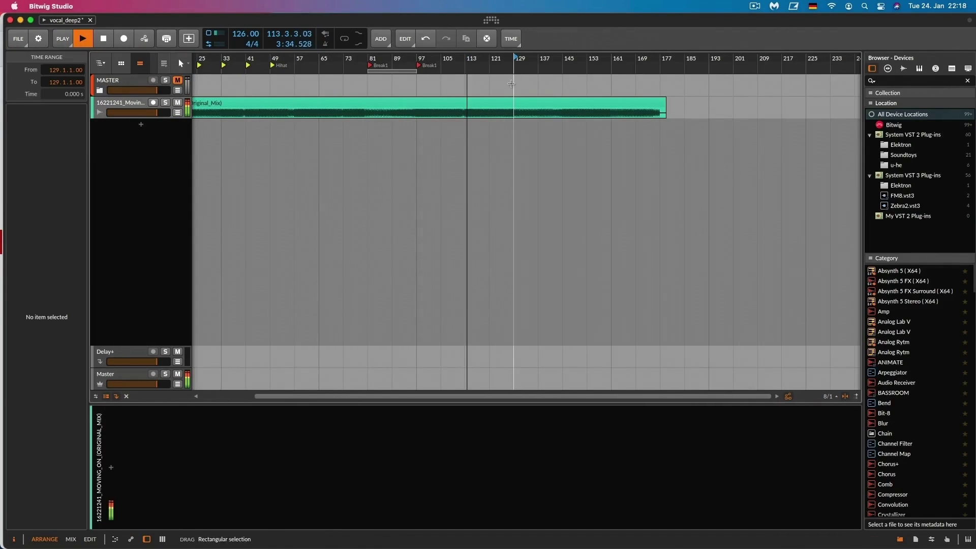
right_click(516, 66)
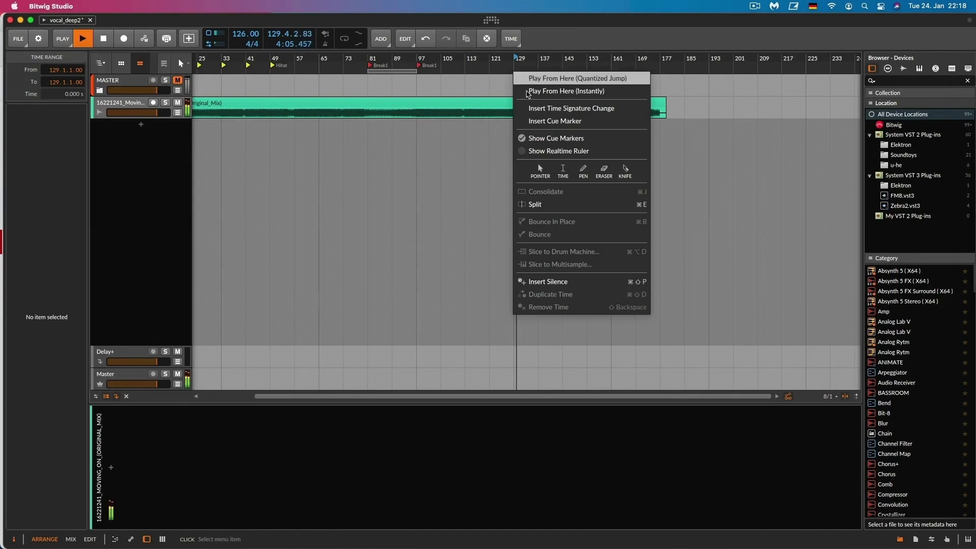
click(534, 120)
right_click(614, 64)
click(640, 121)
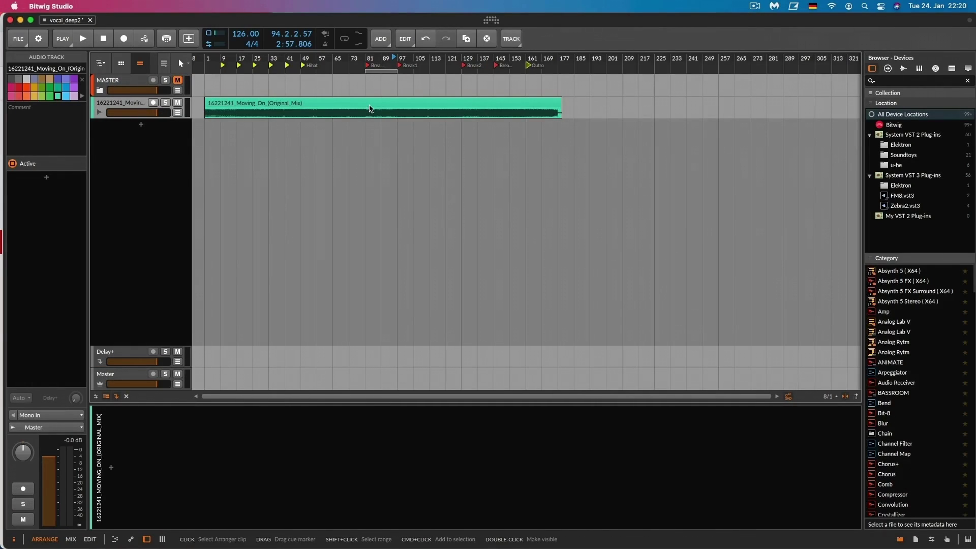
- Delete the imported Moving_On reference track and expand the DRUMS group to show its child tracks
click(426, 87)
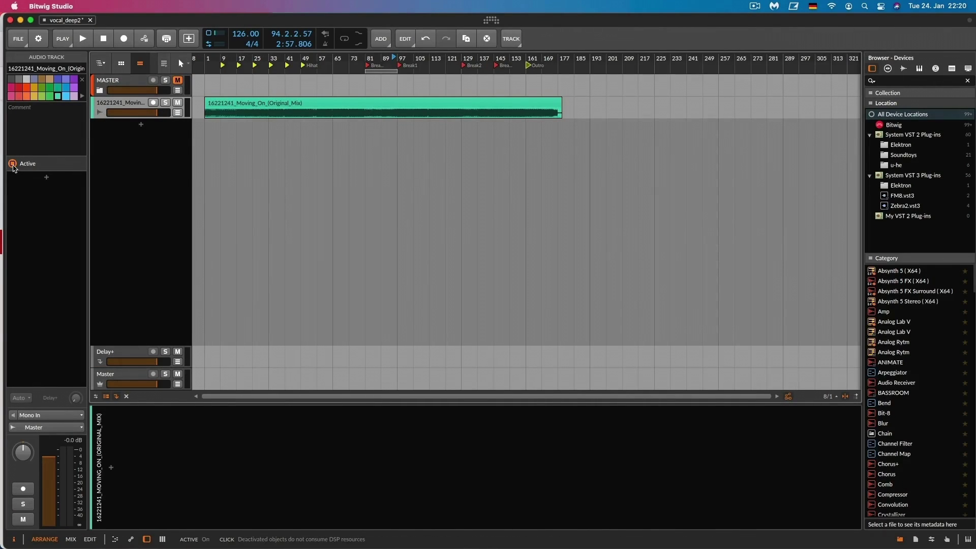
key(Delete)
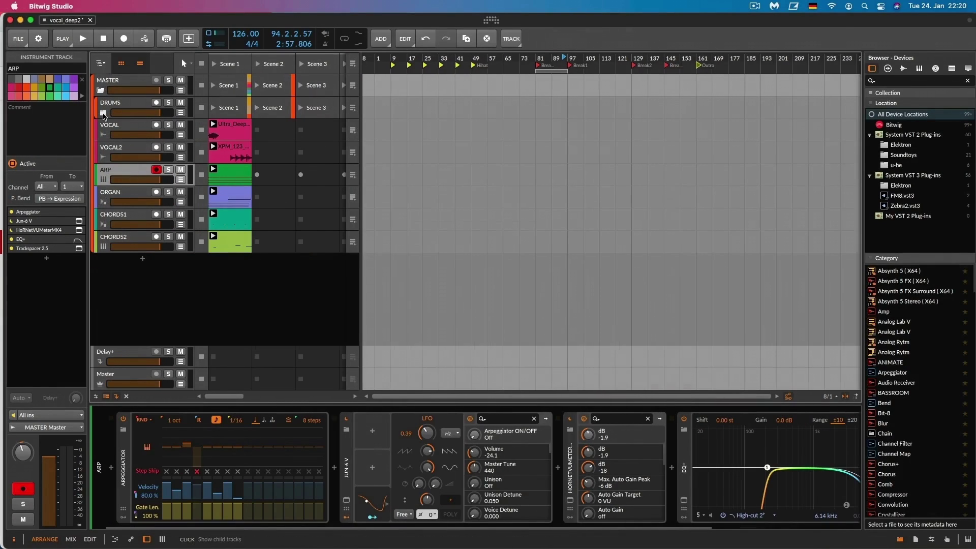
click(104, 113)
scroll(358, 159, down, 1)
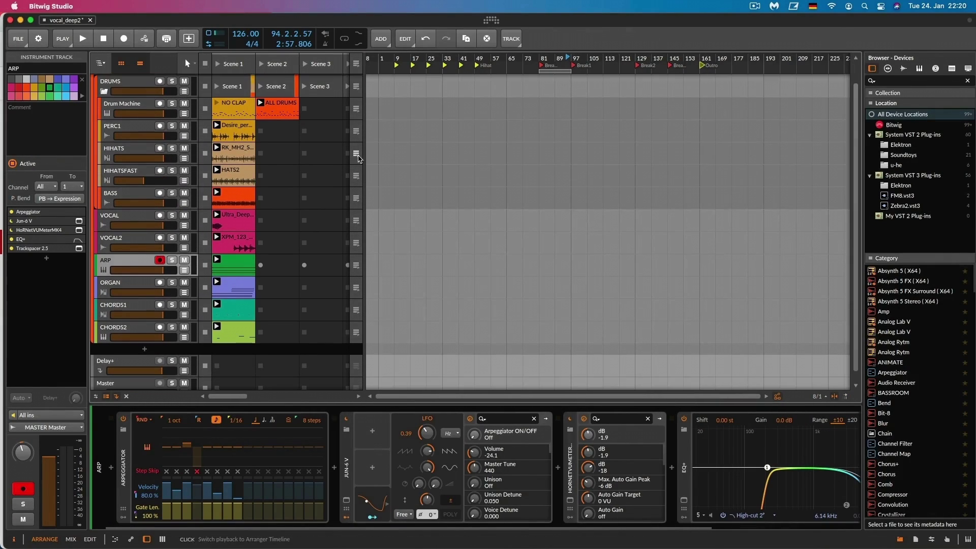
scroll(355, 160, down, 1)
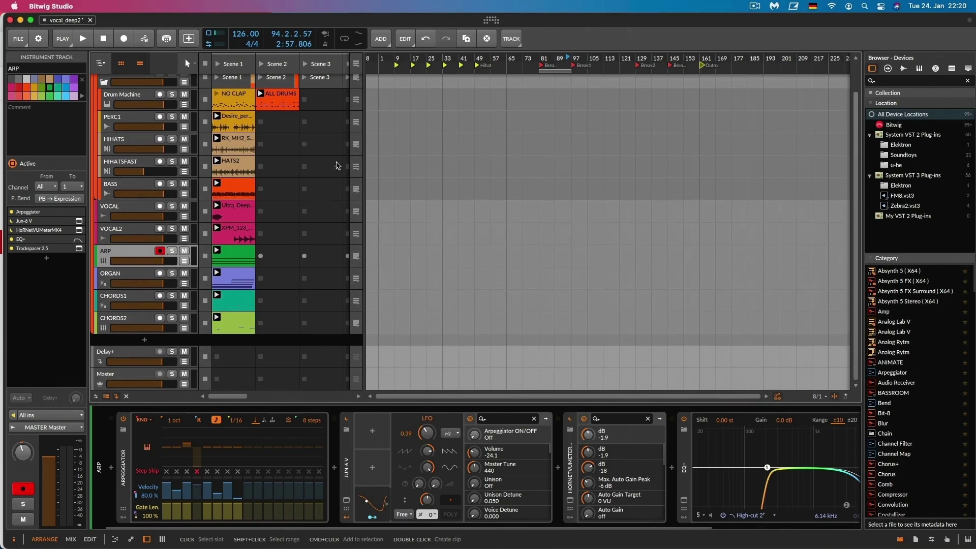
scroll(337, 165, up, 1)
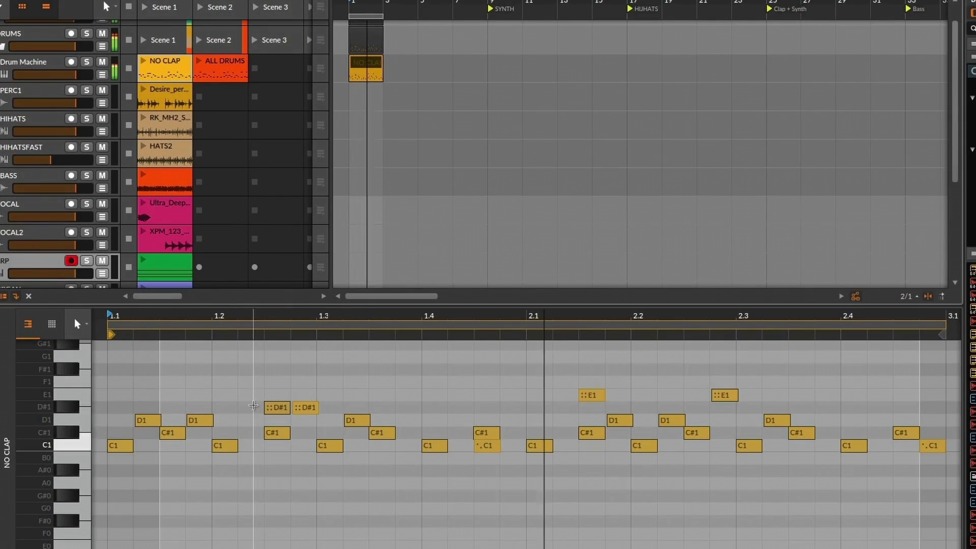
- Delete all D1 notes from the NO CLAP arranger clip at bar 1
drag(120, 419, 920, 419)
key(Delete)
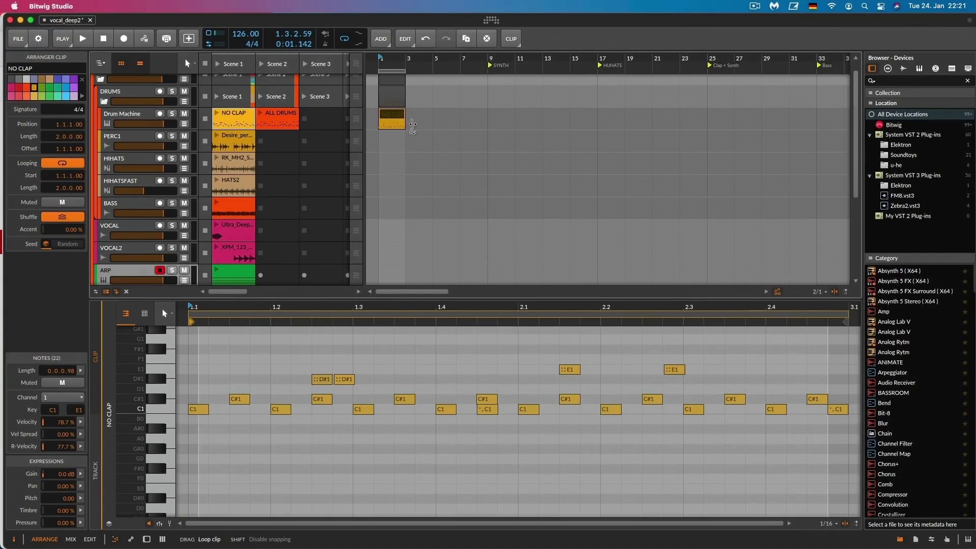
- Extend the NO CLAP clip at bar 1 to 8 bars and recolour it lavender
drag(383, 77, 456, 81)
drag(480, 132, 482, 130)
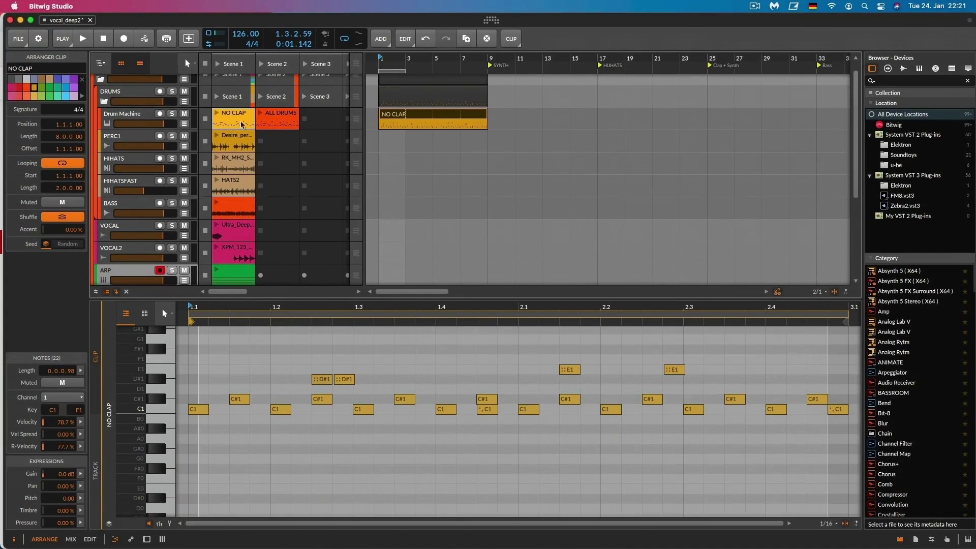
right_click(391, 115)
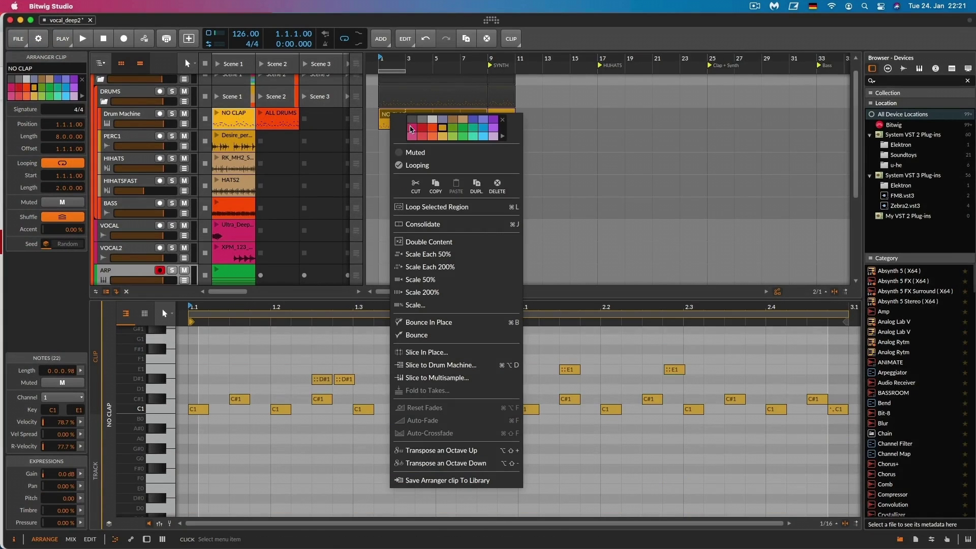
click(444, 118)
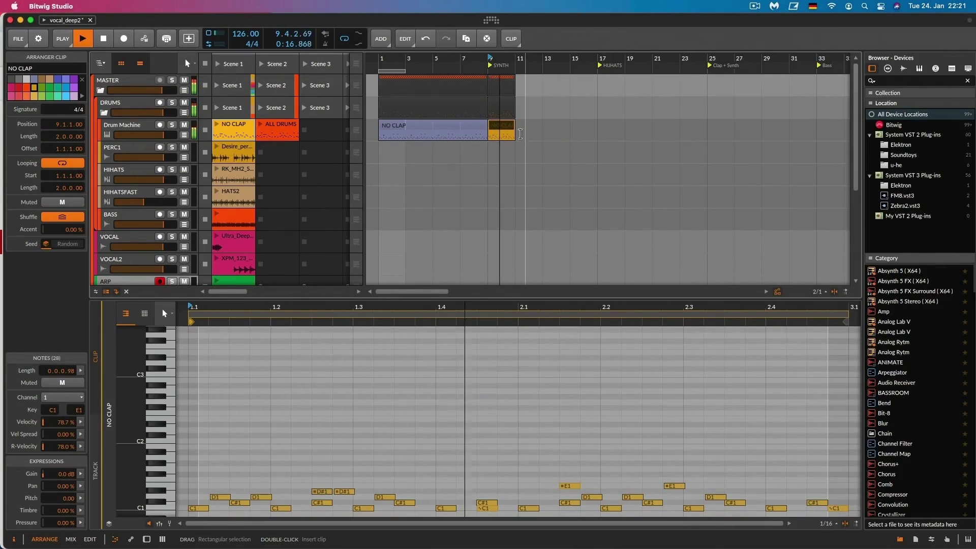
- Extend the second NO CLAP clip from bar 9 to bar 25 and place the ALL DRUMS clip from bar 25 to 33
key(space)
drag(512, 125, 706, 127)
click(276, 131)
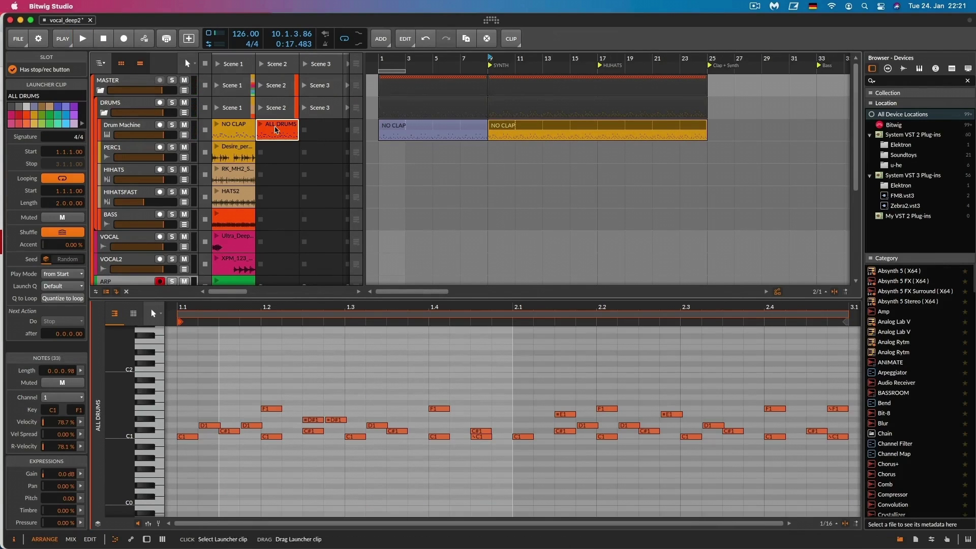
drag(276, 127, 816, 137)
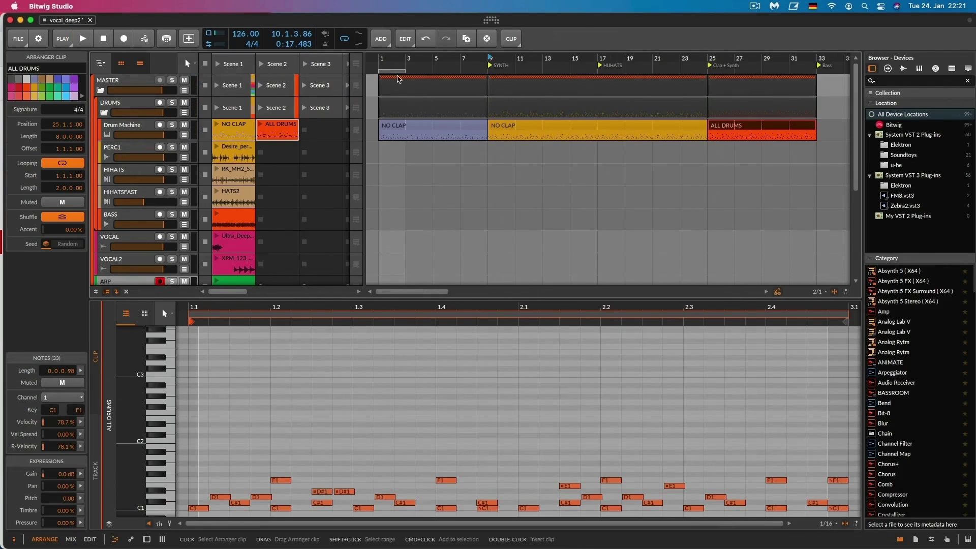
- Arrange the percussion loops: PERC1 over bars 9 to 33, HIHATS over bars 17 to 33 and HIHATSFAST over bars 49 to 65
drag(233, 152, 816, 152)
drag(228, 174, 613, 174)
drag(732, 173, 816, 173)
drag(234, 197, 616, 206)
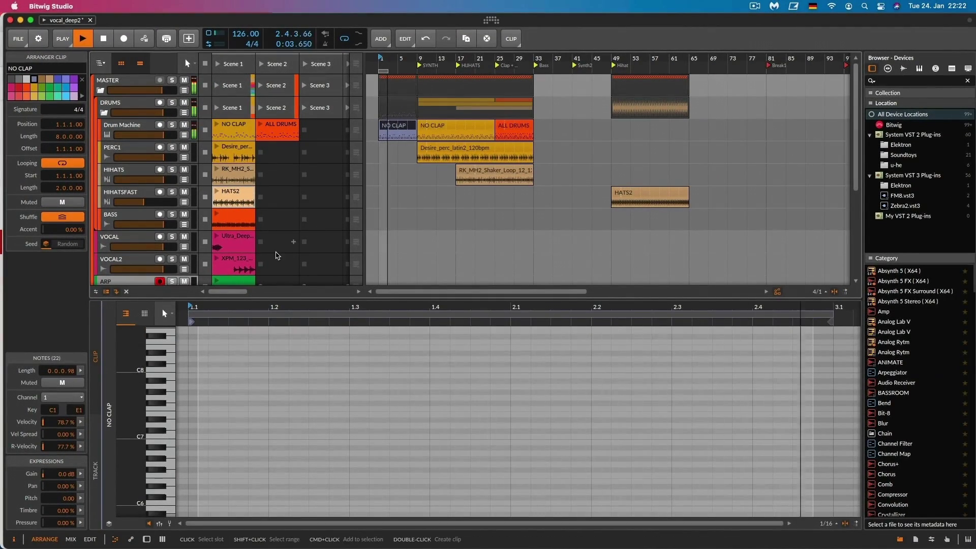
- Reduce the CHORDS2 arranger clip at bar 9 to its D1 note and extend it to bar 25
scroll(250, 213, down, 3)
scroll(456, 155, up, 3)
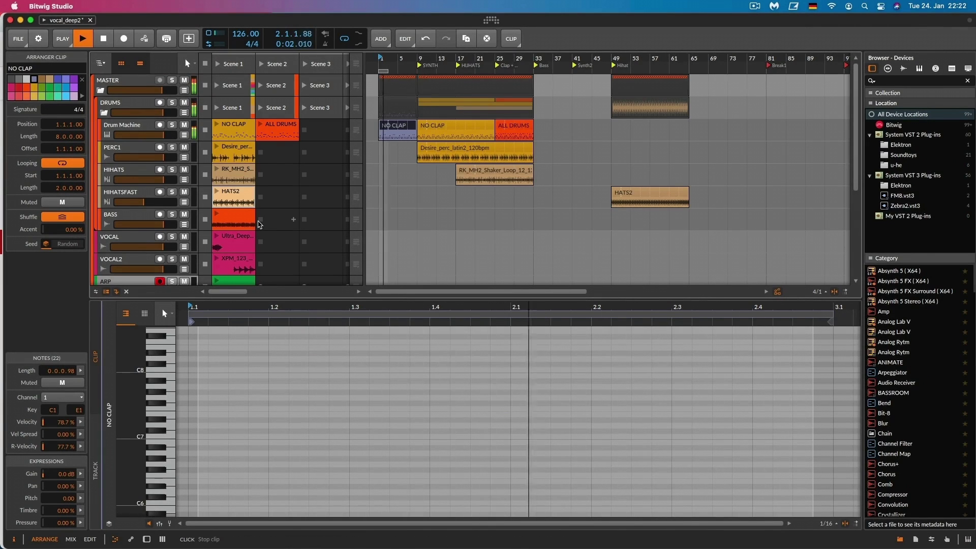
scroll(269, 225, down, 3)
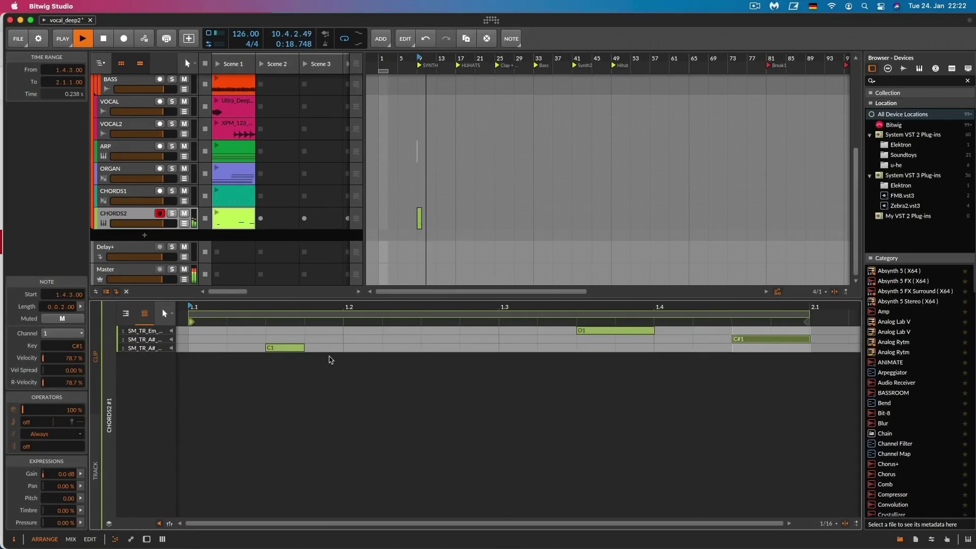
click(417, 216)
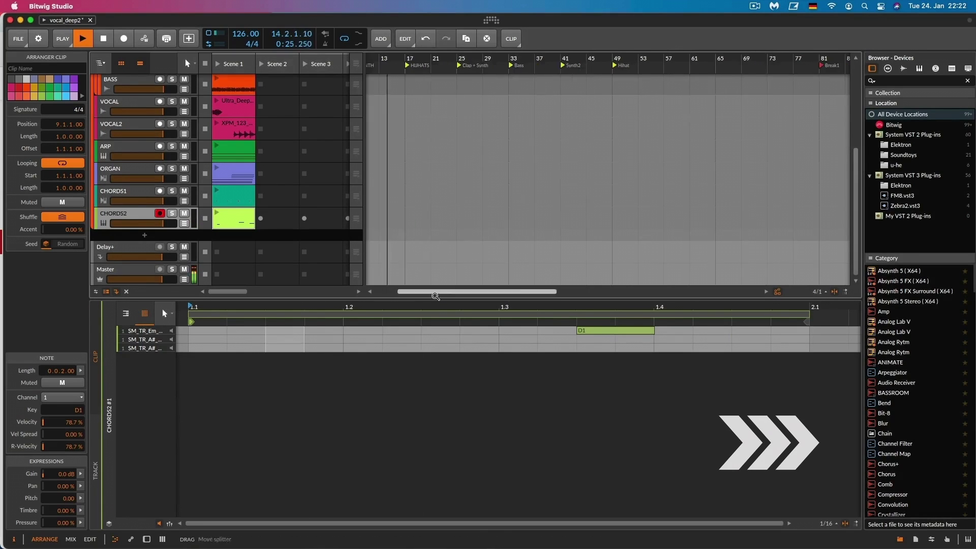
drag(437, 224, 534, 223)
- Place the full CHORDS2 launcher clip at bar 25 and extend it to 24 bars
drag(253, 224, 689, 219)
click(539, 220)
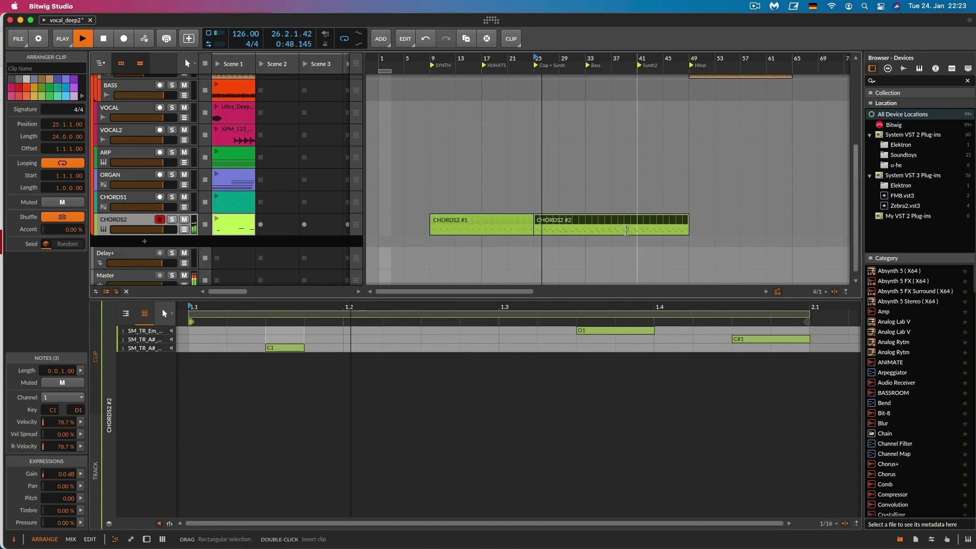
scroll(619, 232, down, 2)
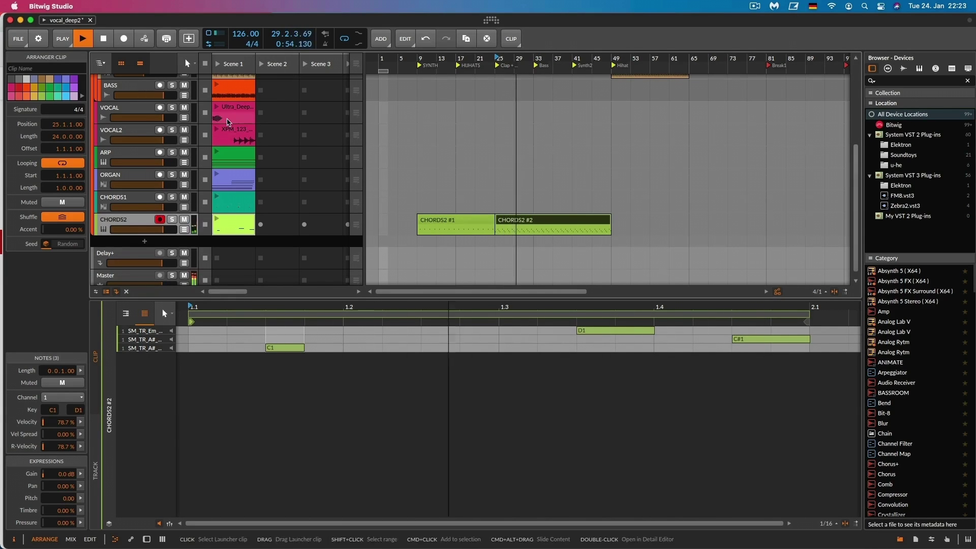
- Place the BASS clip over bars 33 to 65 and copy the HIHATS clip to bar 33
scroll(290, 153, up, 5)
drag(233, 219, 688, 218)
key(space)
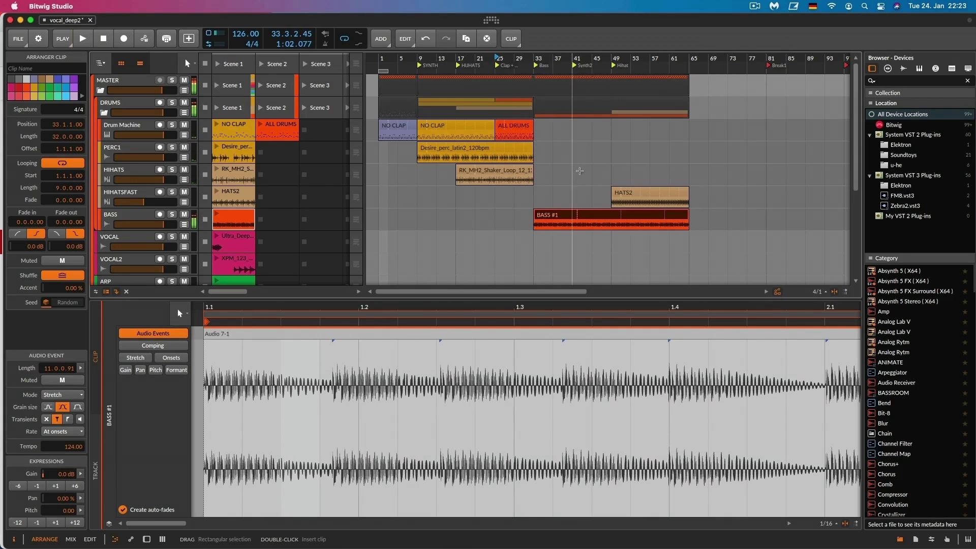
drag(493, 174, 571, 175)
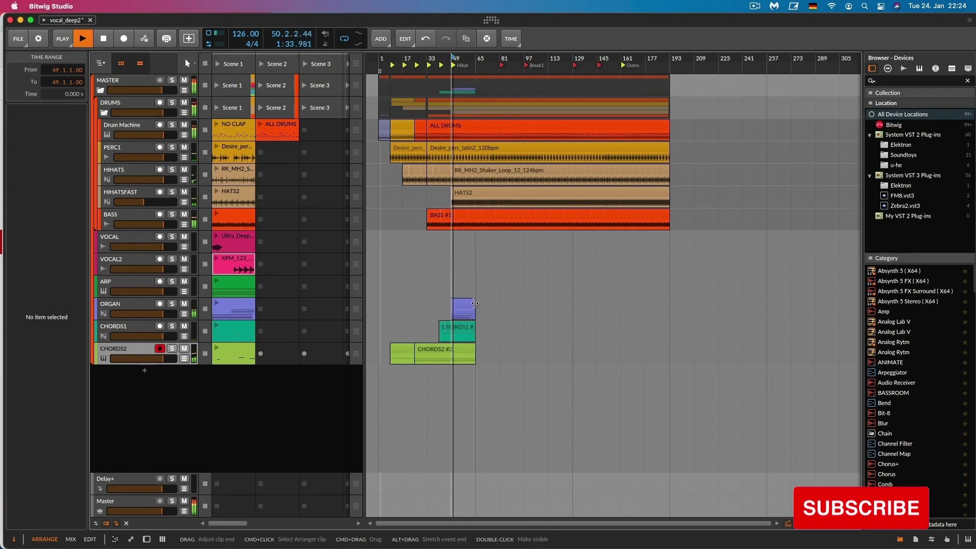
- Extend the ORGAN, CHORDS1 and second CHORDS2 arranger clips to bar 193, matching the end of the drum clips
drag(480, 302, 673, 302)
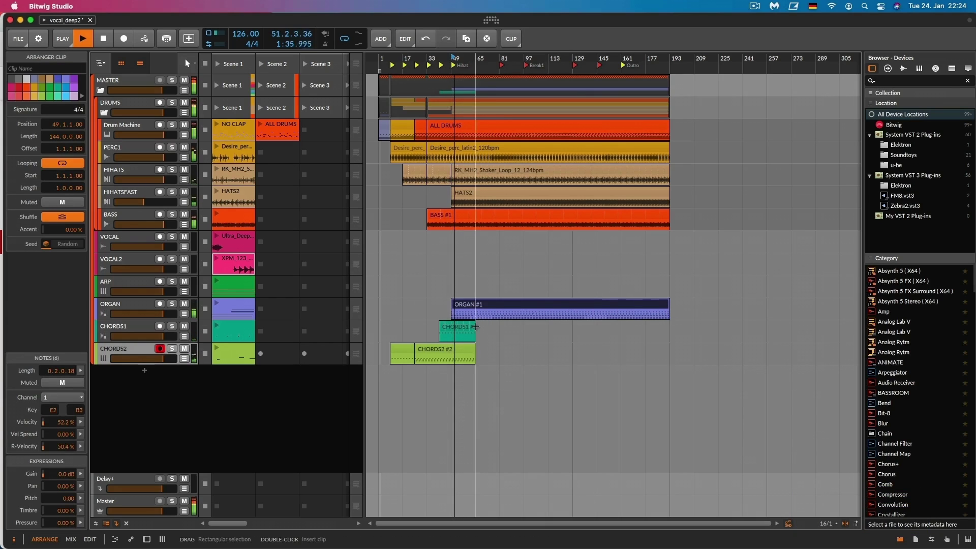
drag(474, 328, 681, 328)
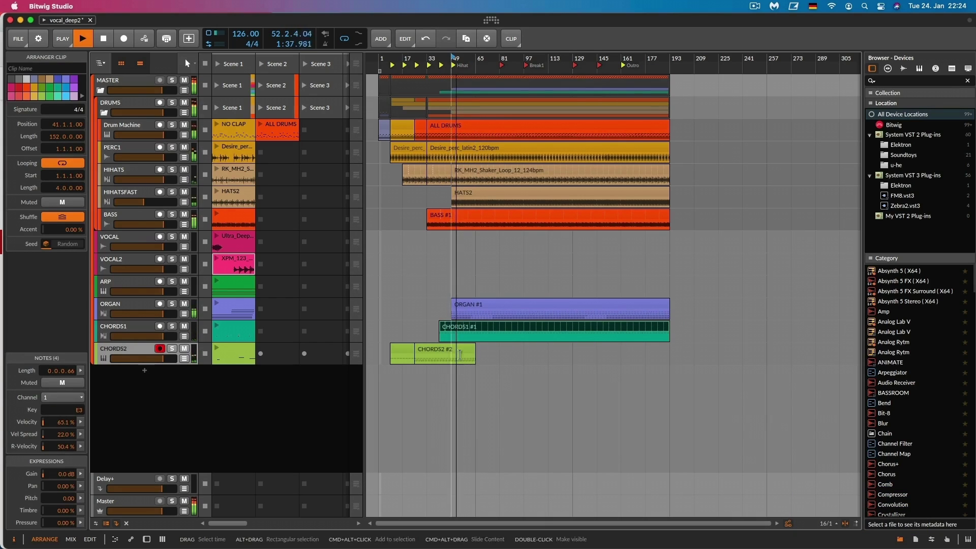
drag(475, 353, 670, 353)
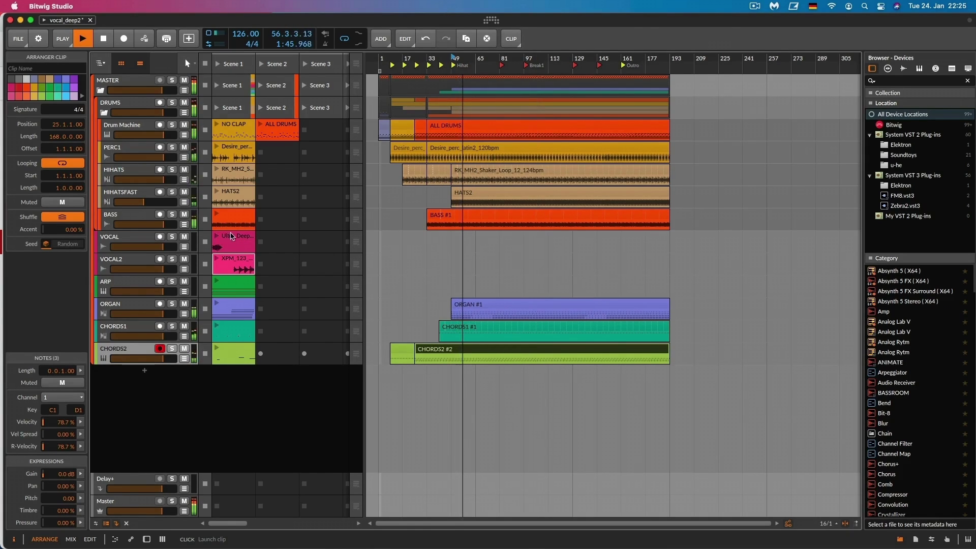
- Place the VOCAL and VOCAL2 launcher clips in the arrangement at bar 65
drag(232, 236, 479, 249)
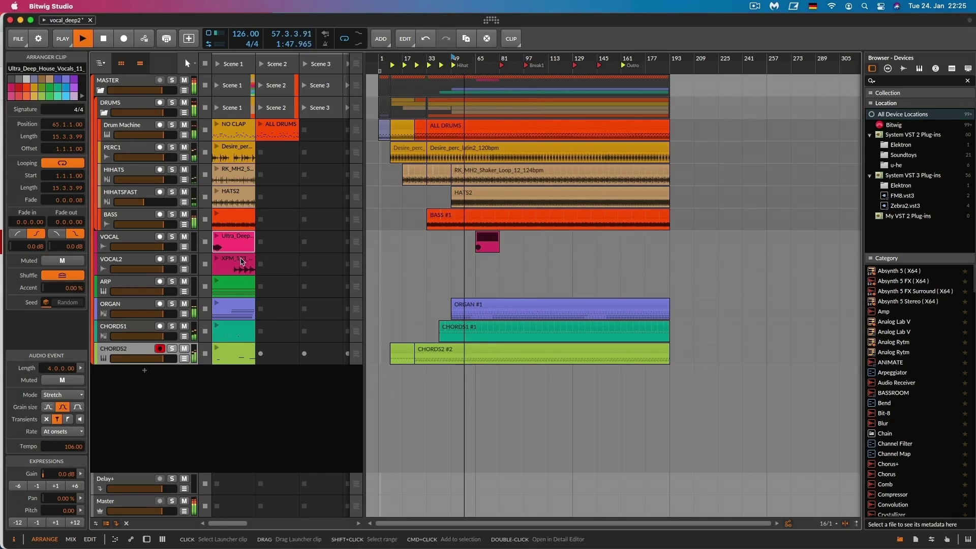
drag(242, 261, 483, 265)
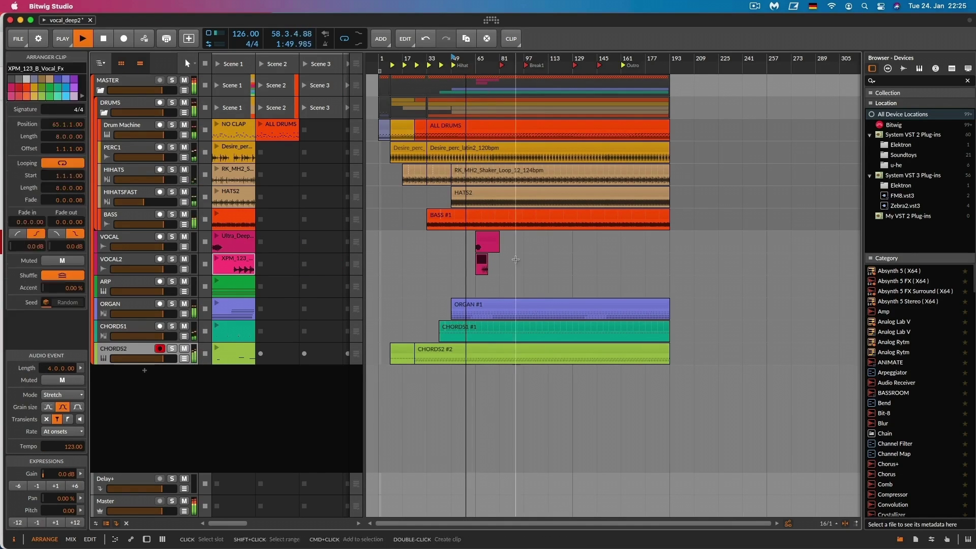
click(516, 259)
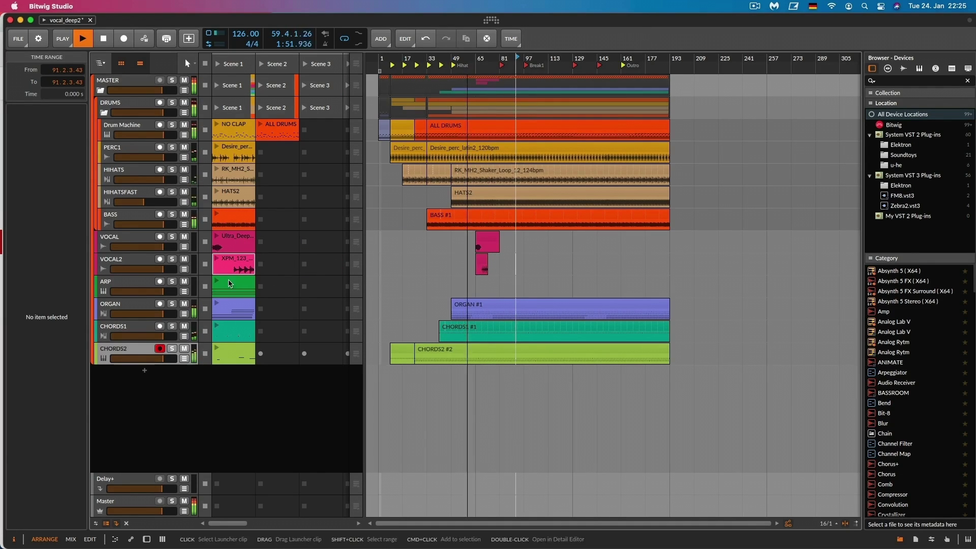
- Place the ARP clip at the first Break1 marker, bar 81, and make it 32 bars long
mouse_move(229, 284)
mouse_down()
mouse_move(562, 281)
mouse_move(549, 285)
mouse_up()
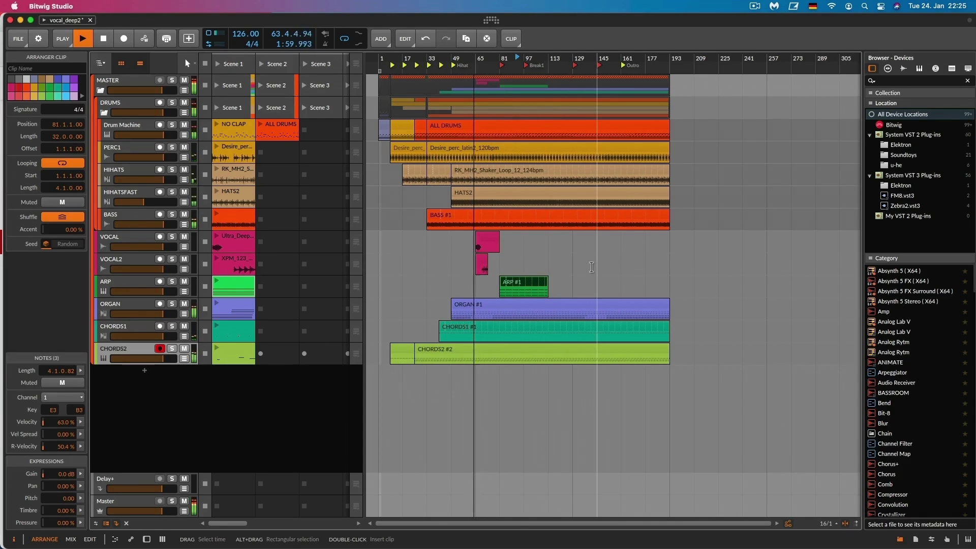
scroll(592, 267, up, 3)
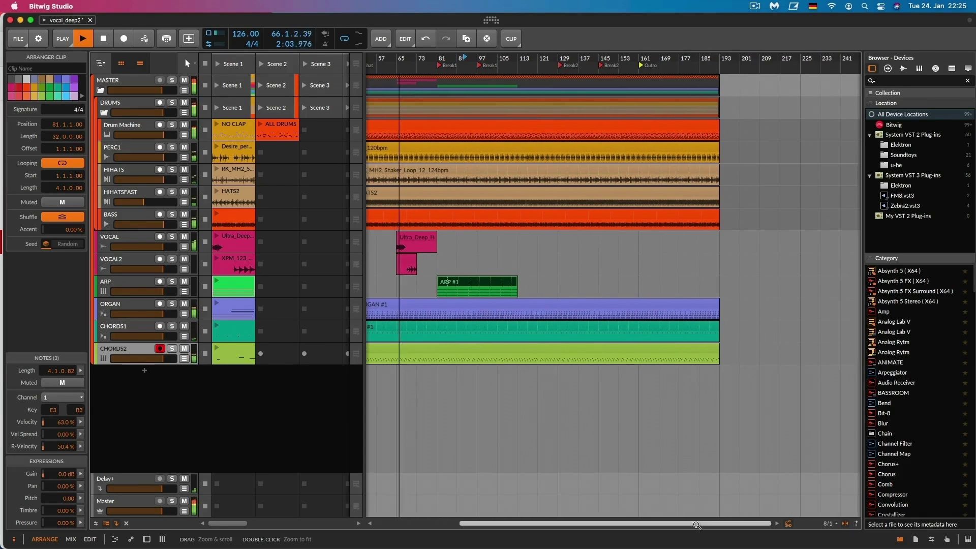
drag(617, 523, 564, 523)
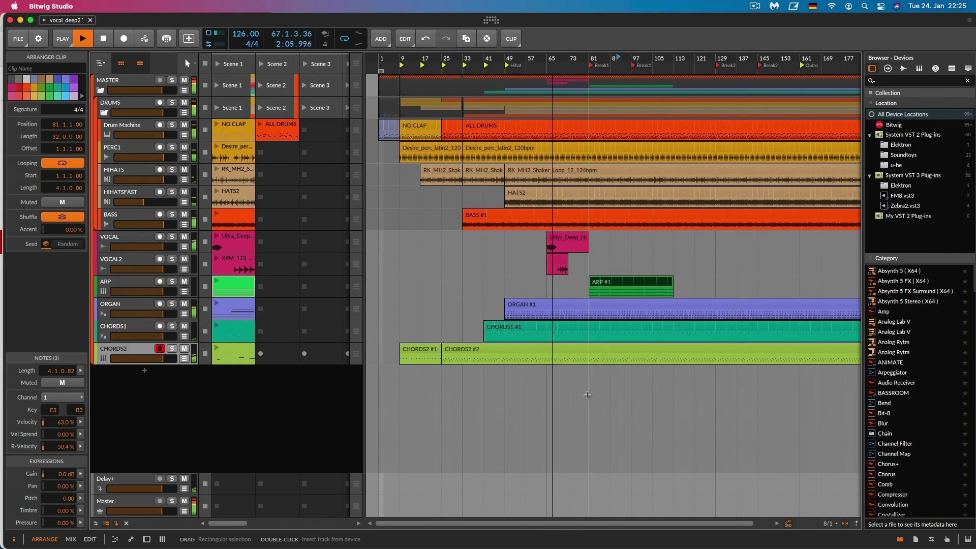
scroll(559, 396, right, 4)
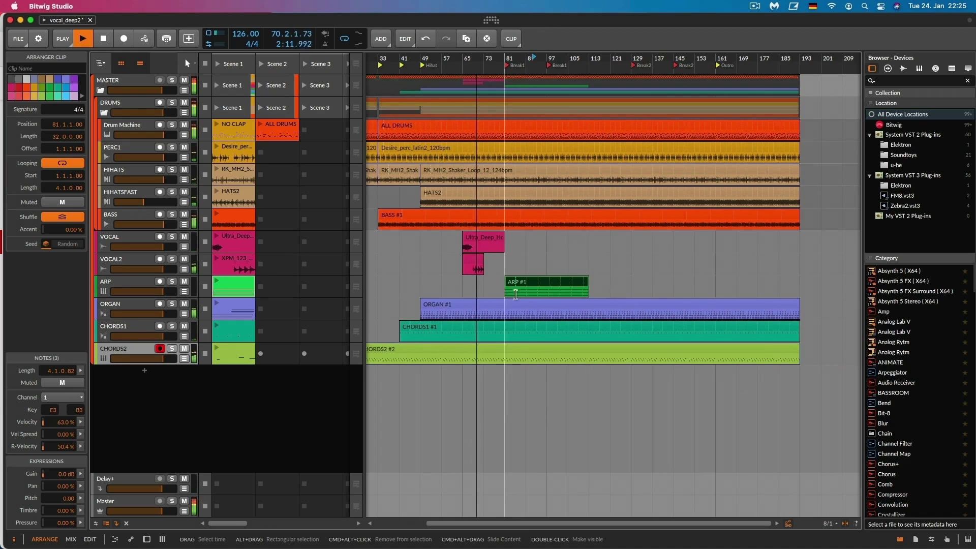
- Duplicate the VOCAL2 arranger clip at bar 73 and return the ARP clip to the first Break1 marker at bar 81
click(474, 260)
drag(476, 261, 506, 286)
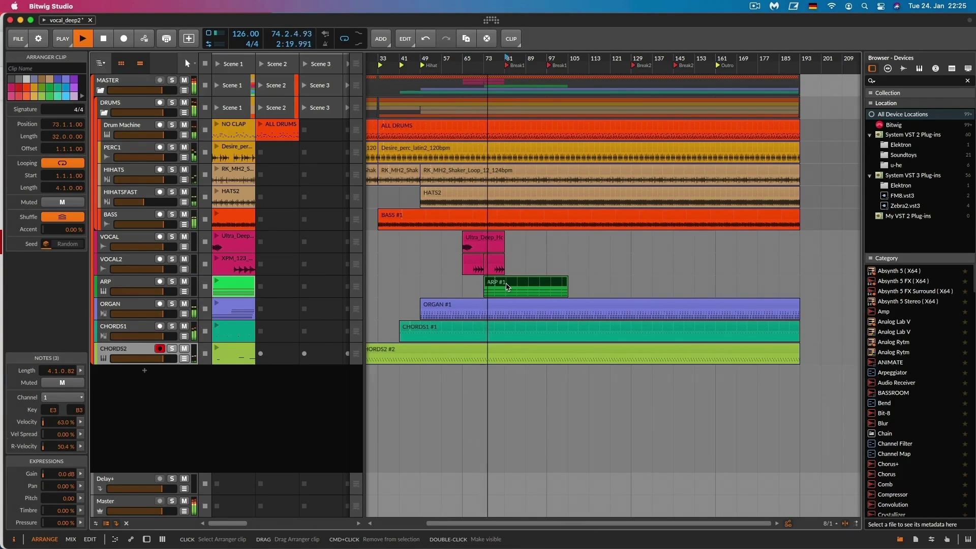
drag(507, 286, 535, 285)
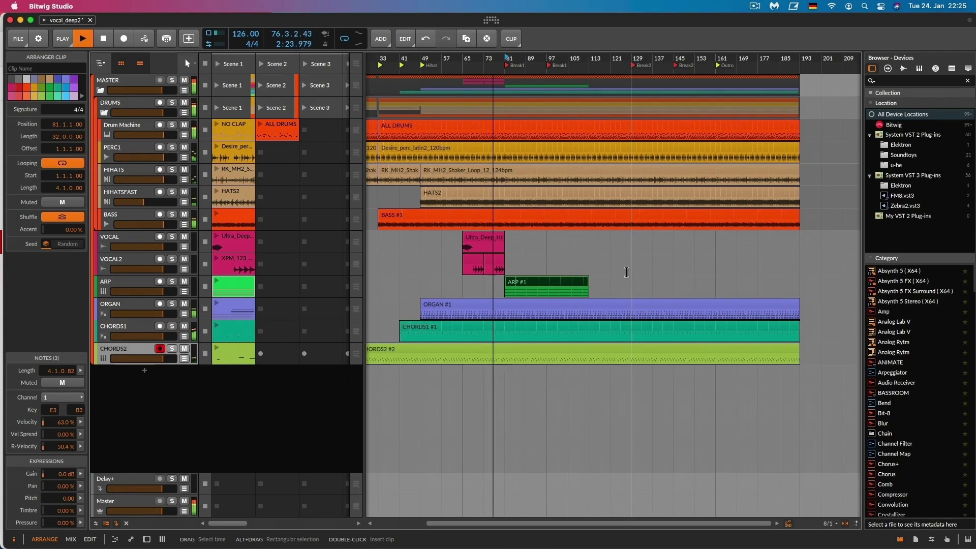
- Split the ALL DRUMS arranger clip at both Break1 markers, bars 81 and 97, and colour the section between them blue
scroll(549, 261, up, 5)
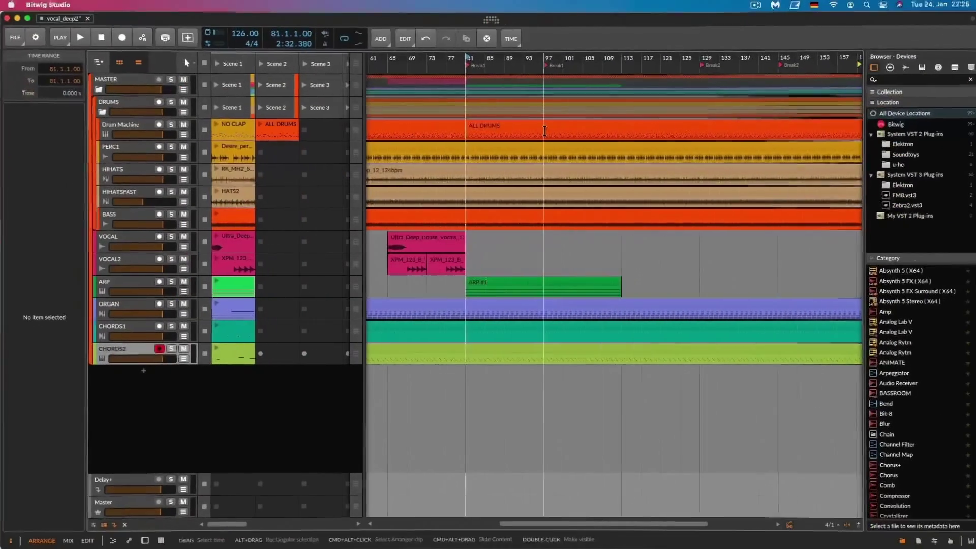
right_click(542, 133)
click(564, 172)
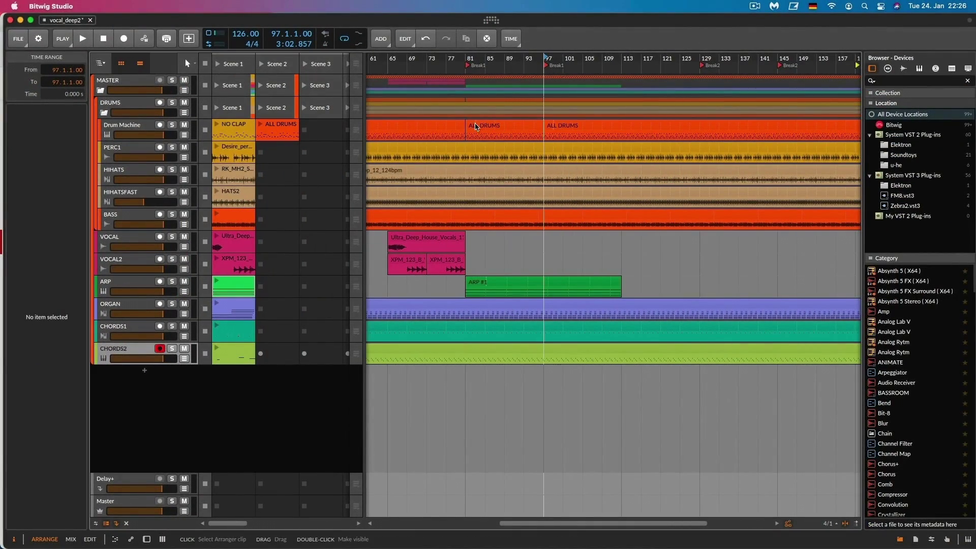
click(475, 126)
right_click(474, 126)
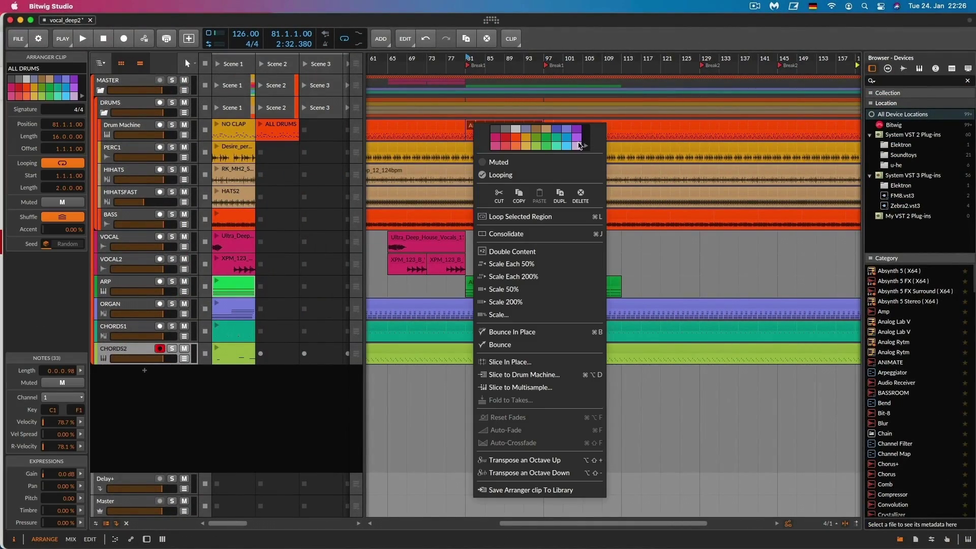
click(519, 48)
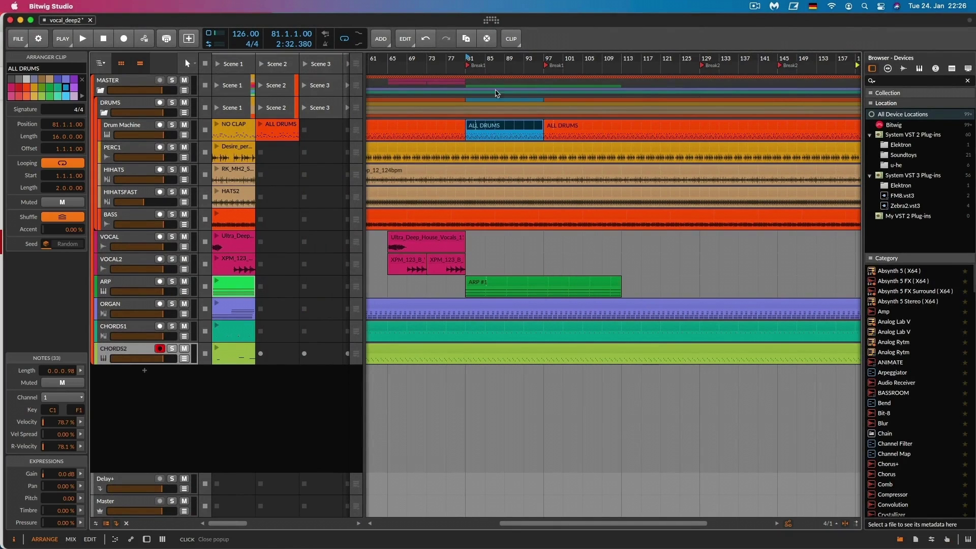
- Copy the kick SM_TR_Kick_01 in the Drum Machine from its C1 pad to the empty G1 pad
double_click(473, 126)
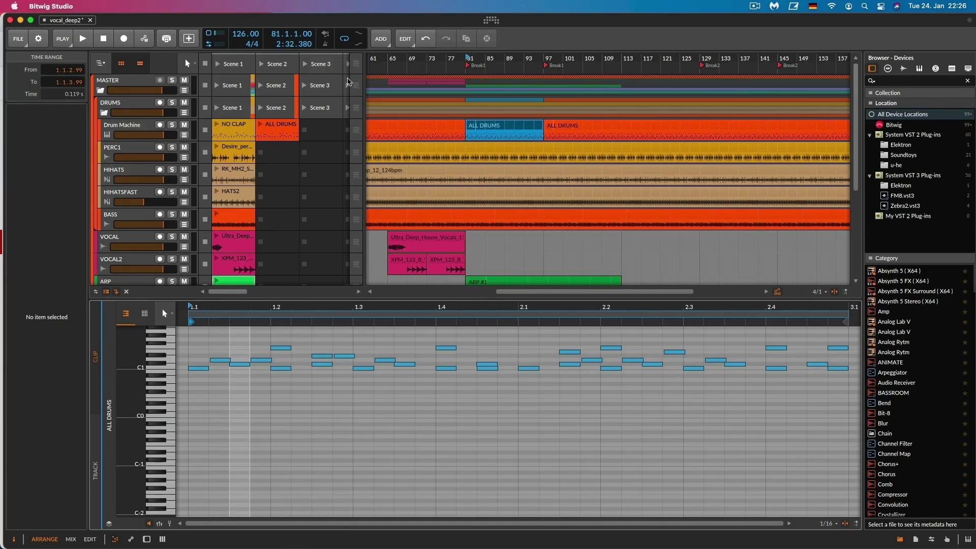
click(146, 136)
key(d)
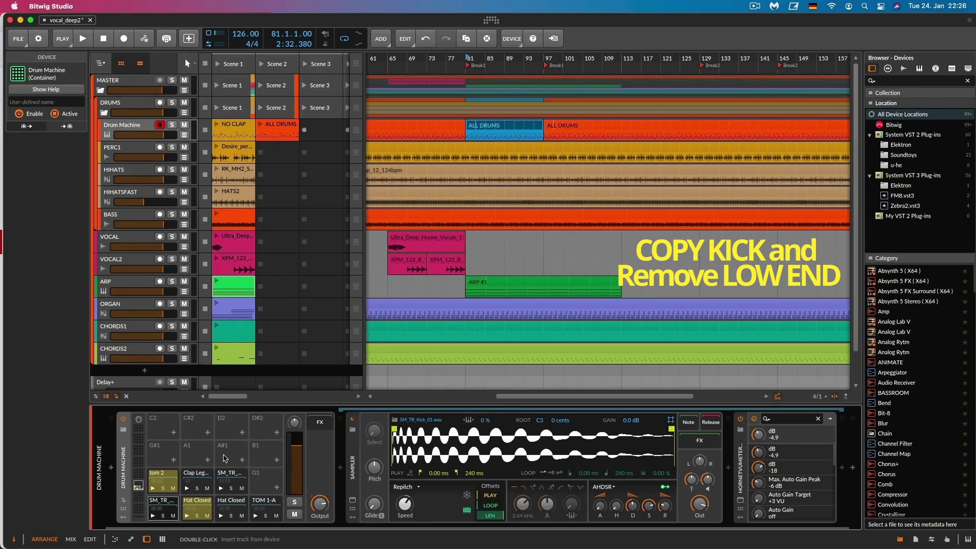
click(159, 504)
drag(160, 505, 266, 482)
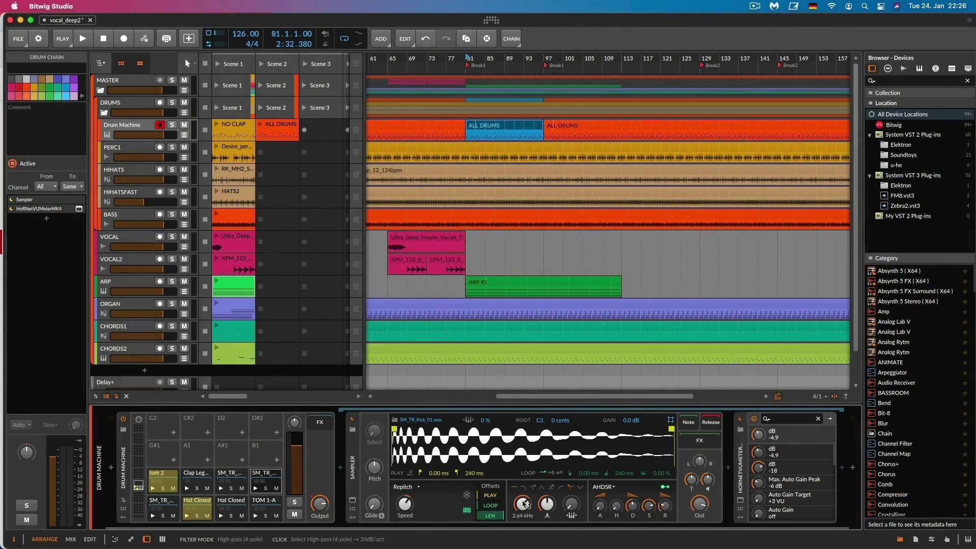
- Remove the copied kick's low end with its sampler's high-pass filter cutoff at 156 Hz, and audition the pad
drag(526, 504, 547, 507)
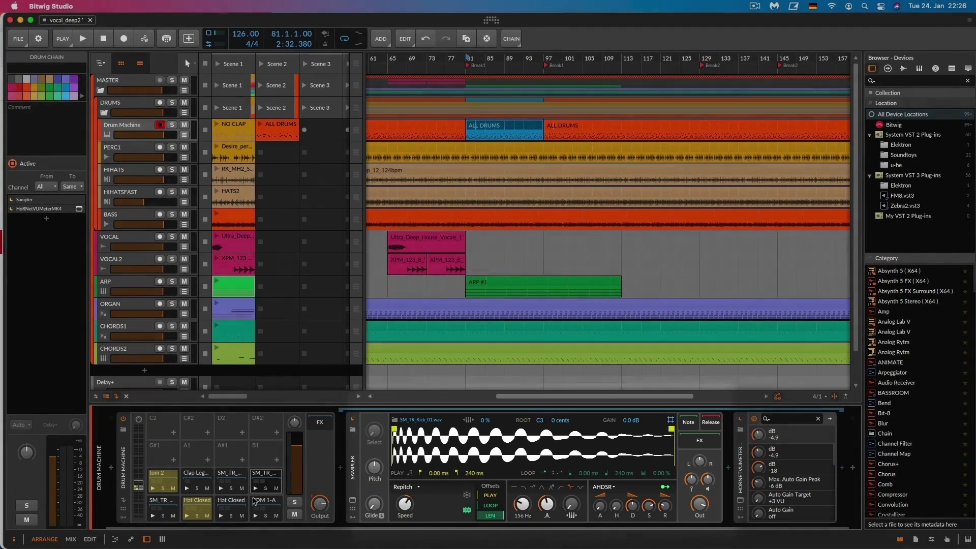
click(255, 489)
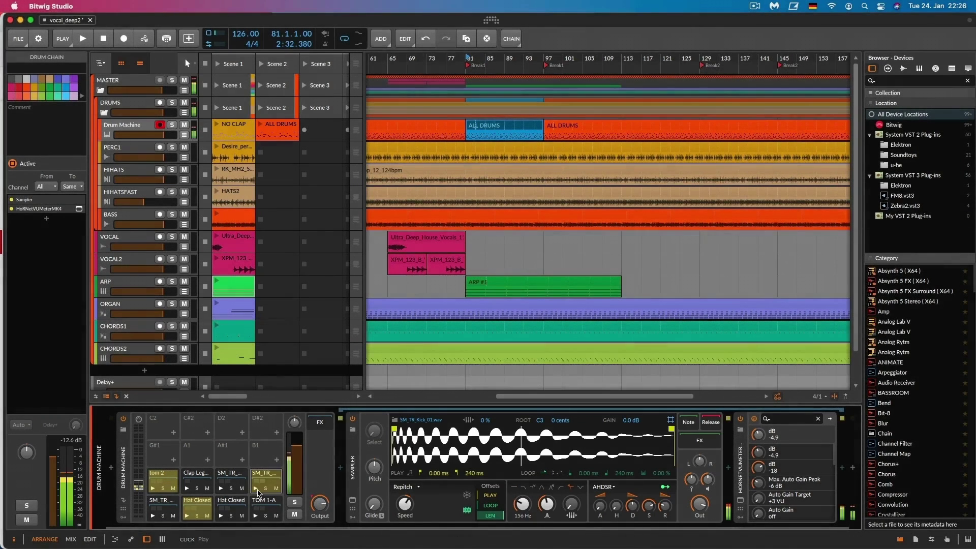
mouse_move(547, 503)
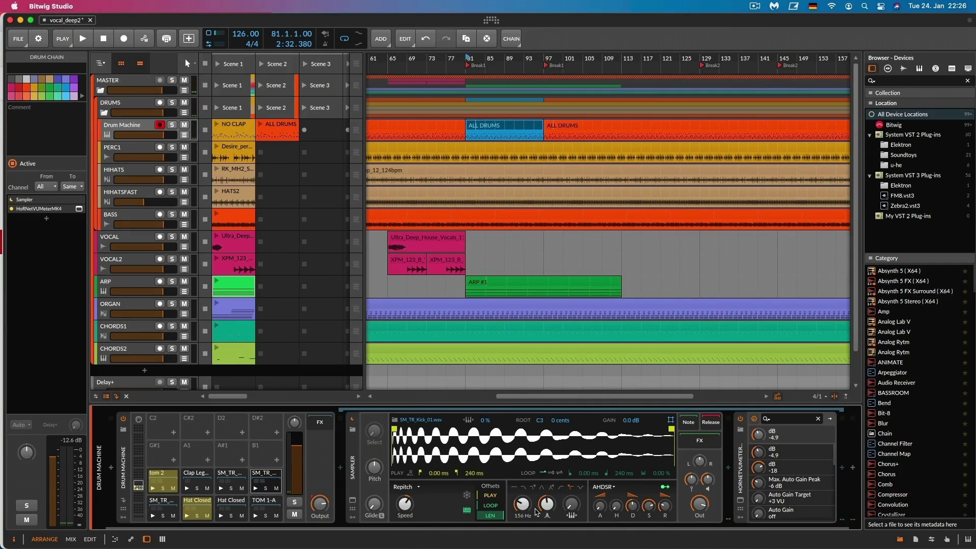
click(256, 490)
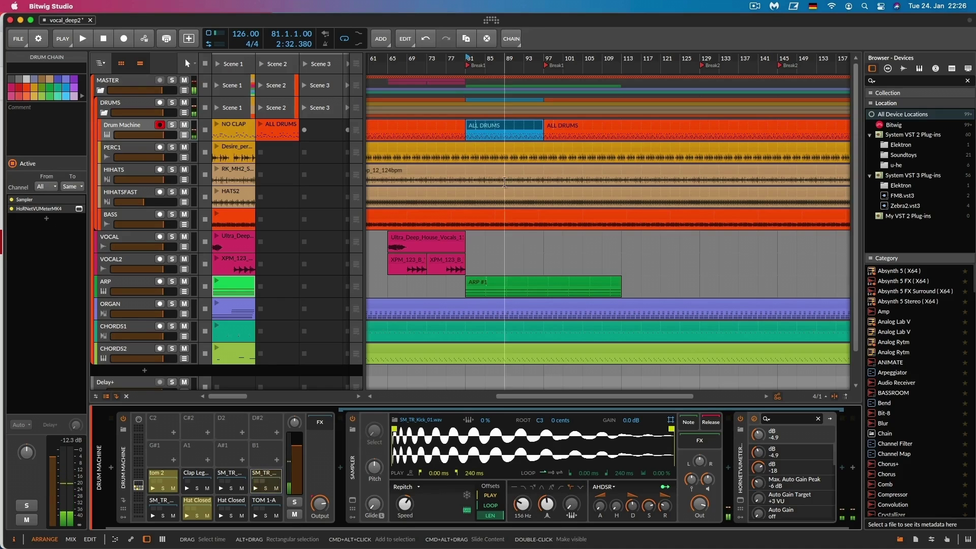
- Move all C1 kick notes in the blue ALL DRUMS clip up to the filtered kick on G1, and play the section back
double_click(471, 130)
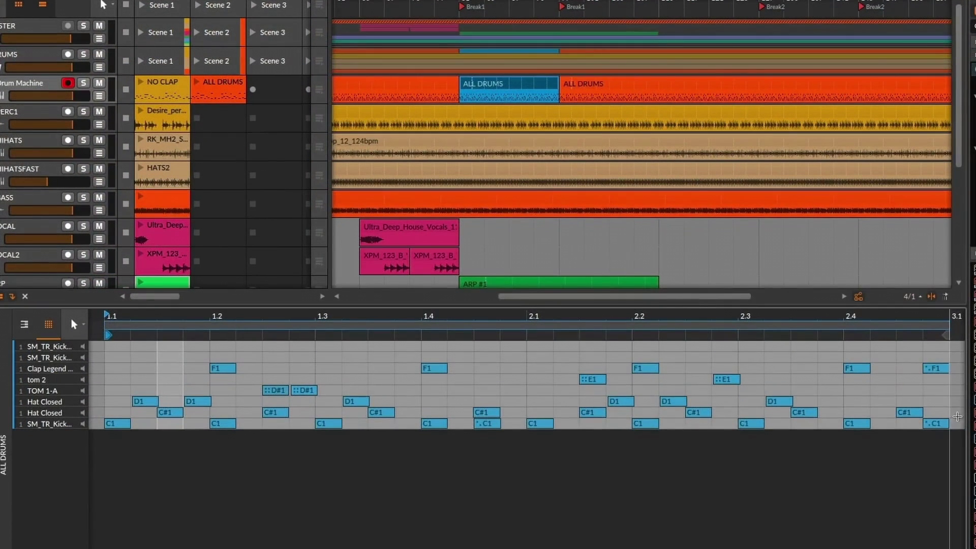
drag(801, 435, 121, 347)
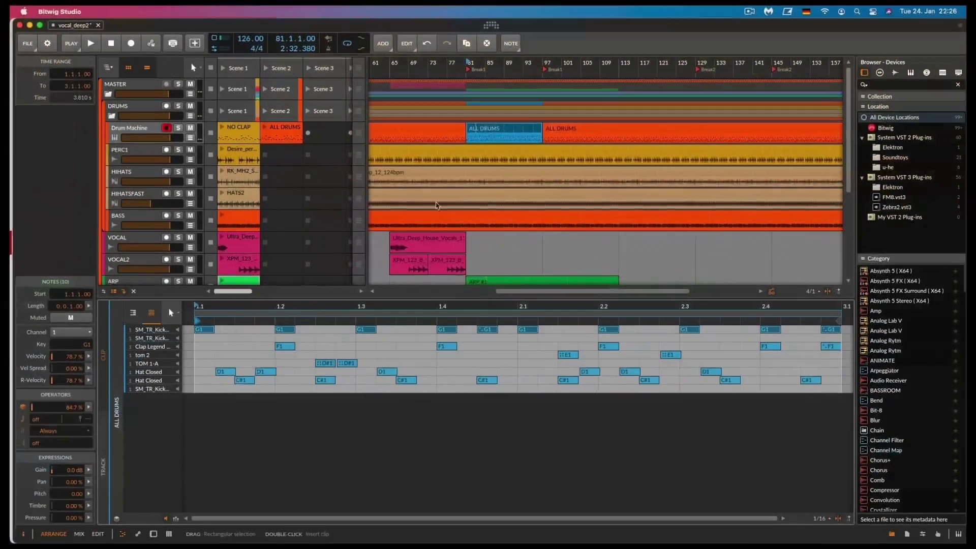
key(space)
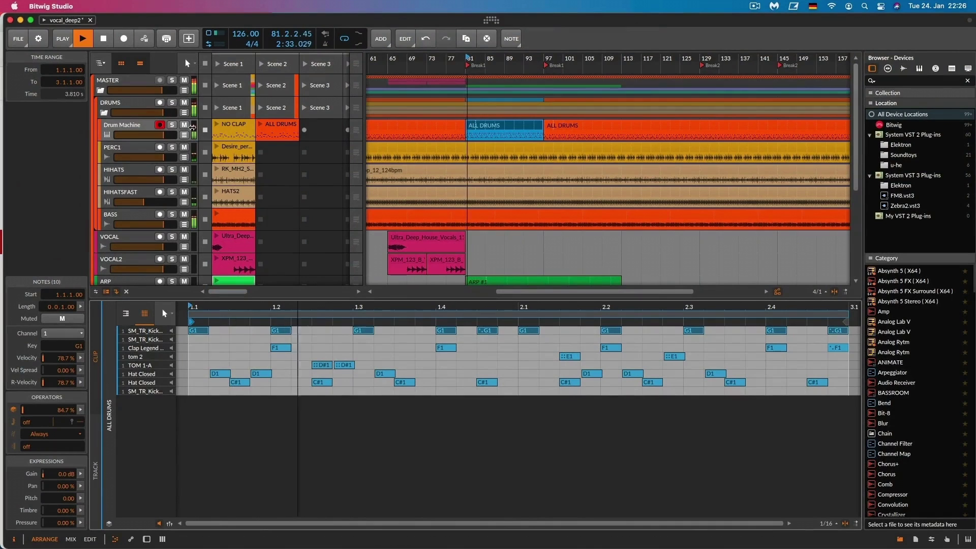
key(space)
click(171, 126)
key(space)
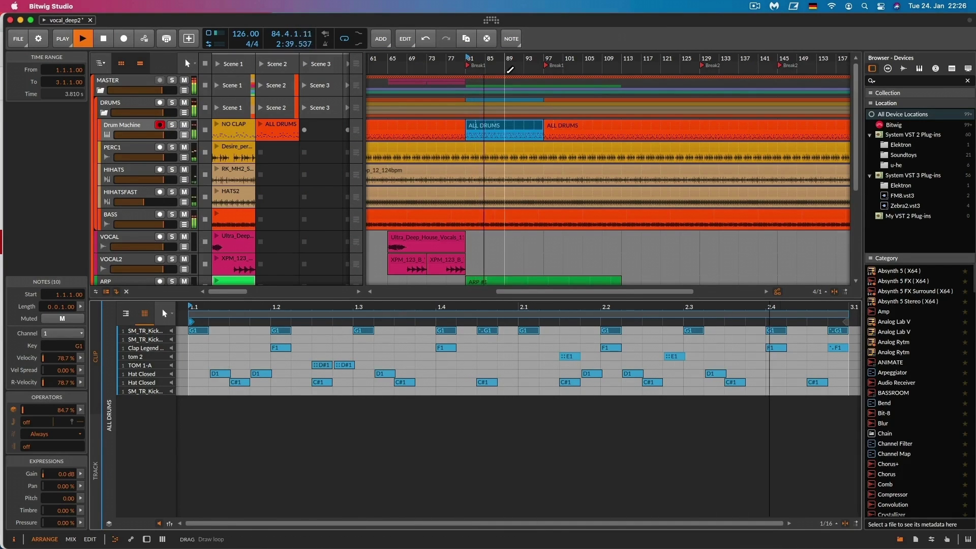
- Shorten the ARP clip to end at the second Break1 marker, bar 97, and hide the detail editor
scroll(510, 69, down, 5)
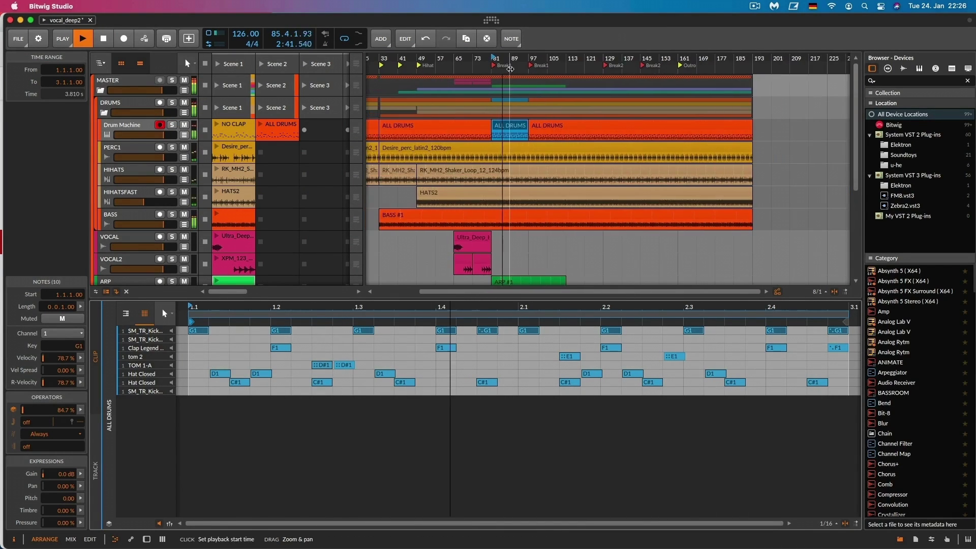
scroll(513, 163, down, 3)
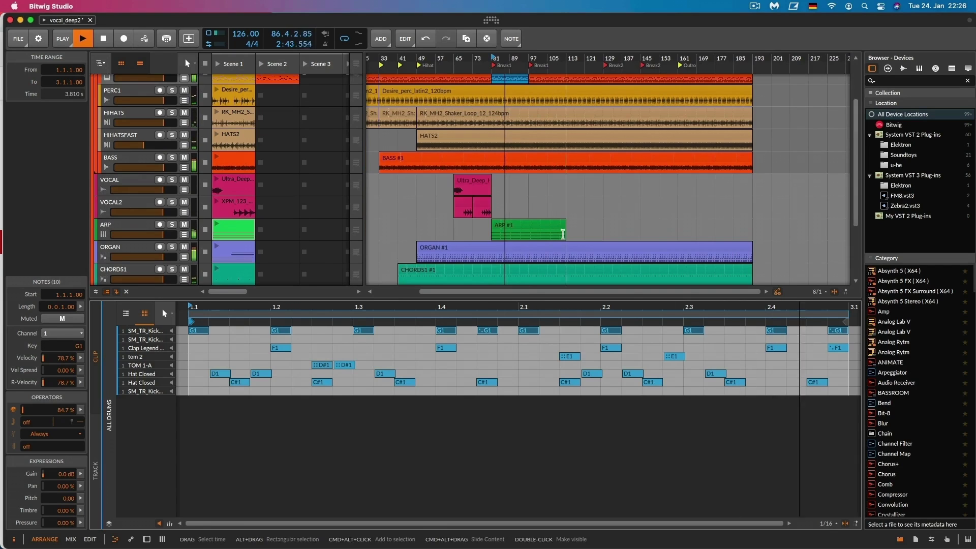
drag(563, 234, 532, 236)
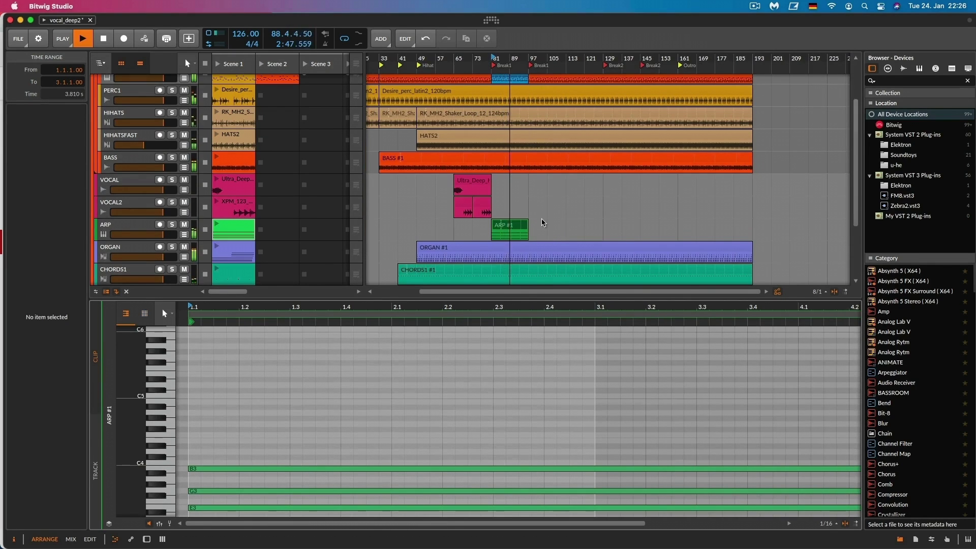
scroll(543, 222, up, 1)
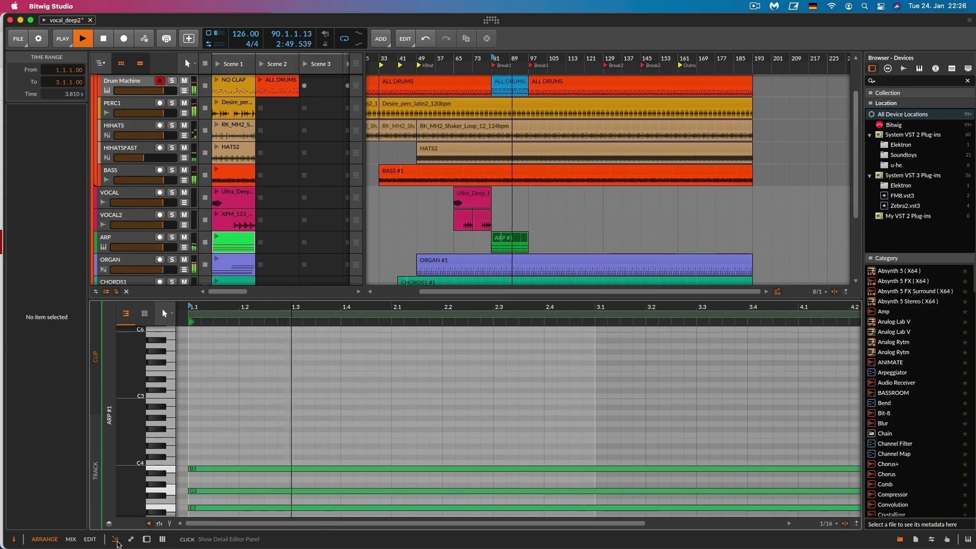
click(116, 540)
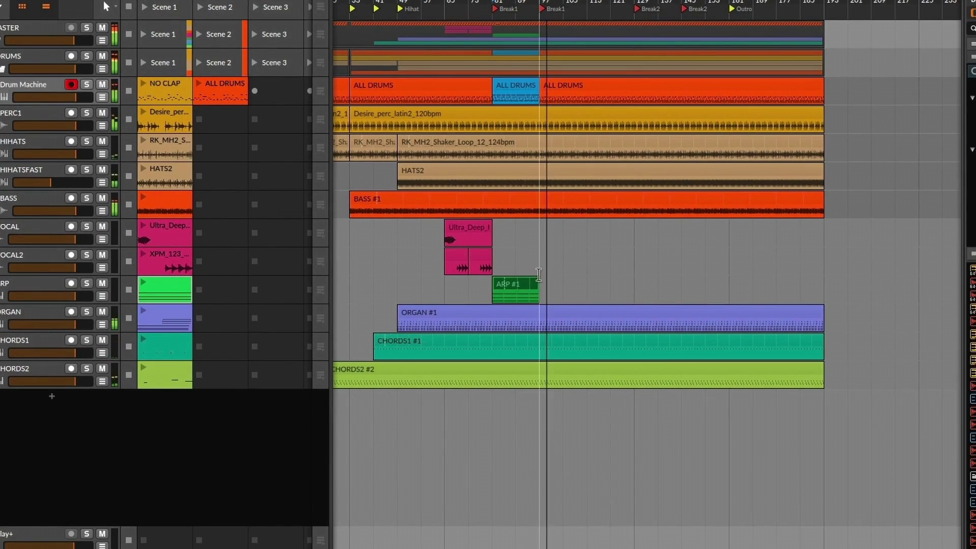
- Copy the VOCAL clip and both VOCAL2 clips from bar 65 to the second Break1 marker at bar 97
drag(457, 229, 554, 233)
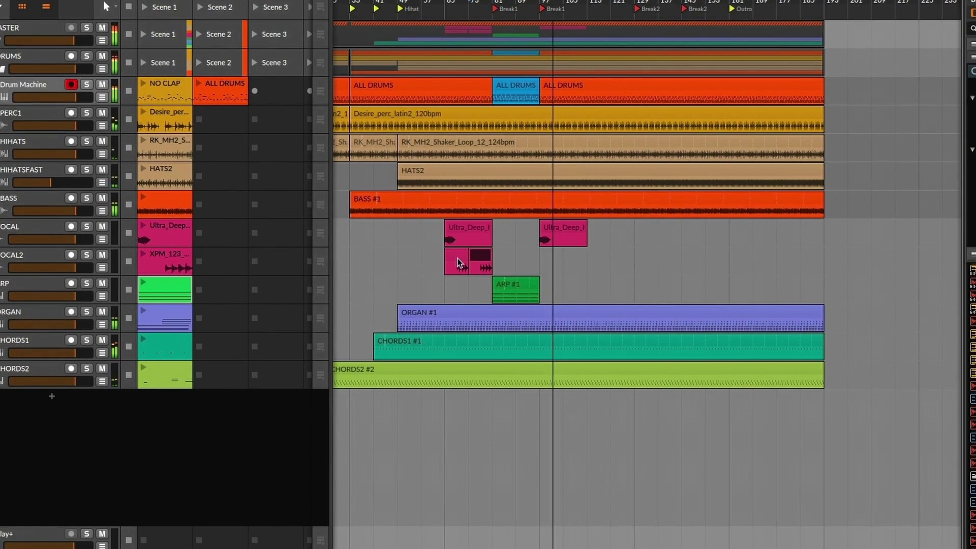
drag(459, 263, 571, 264)
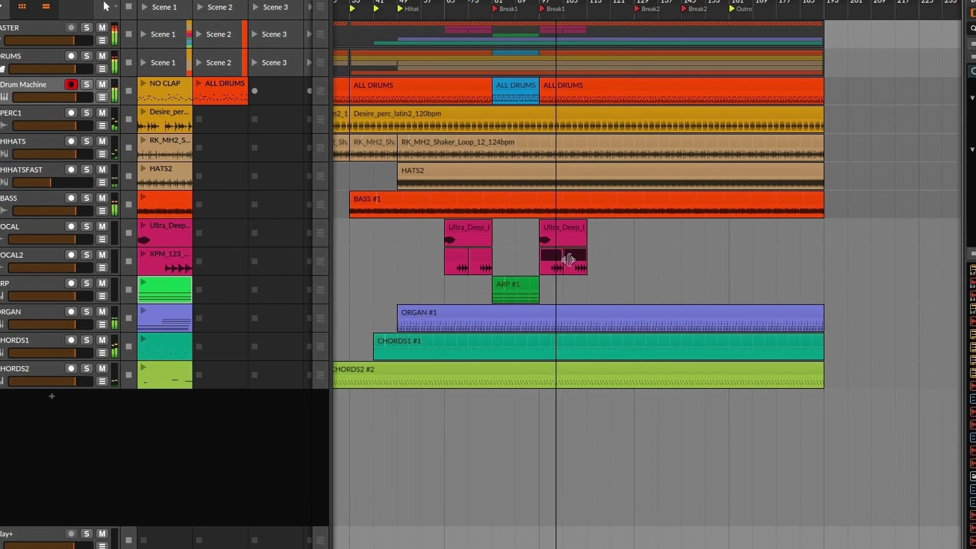
click(635, 245)
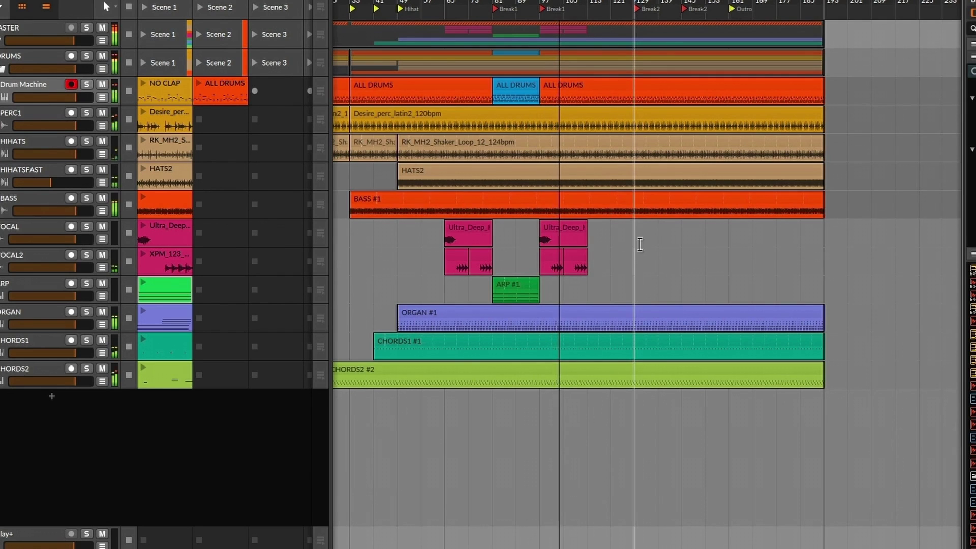
- Copy the blue ALL DRUMS break clip to the first Break2 marker at bar 129
click(504, 83)
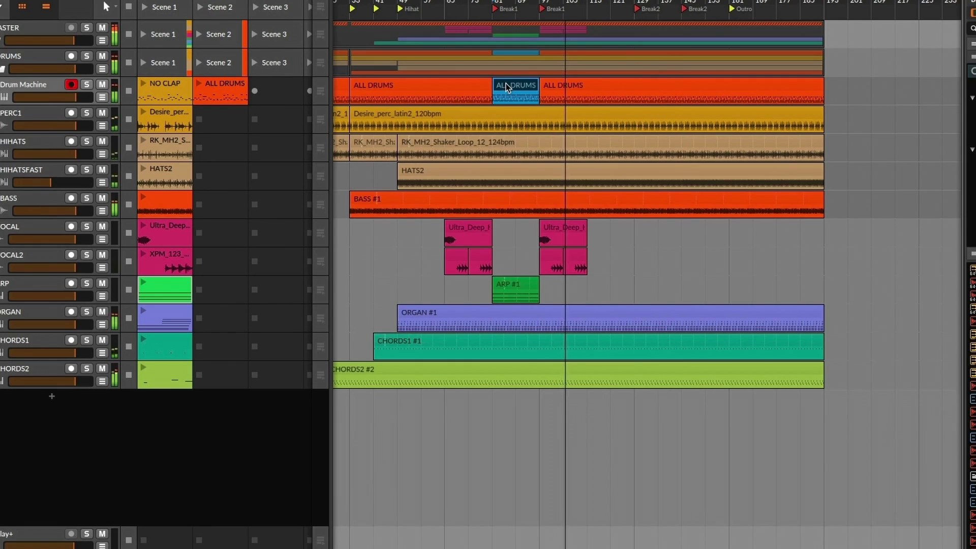
drag(506, 84, 643, 88)
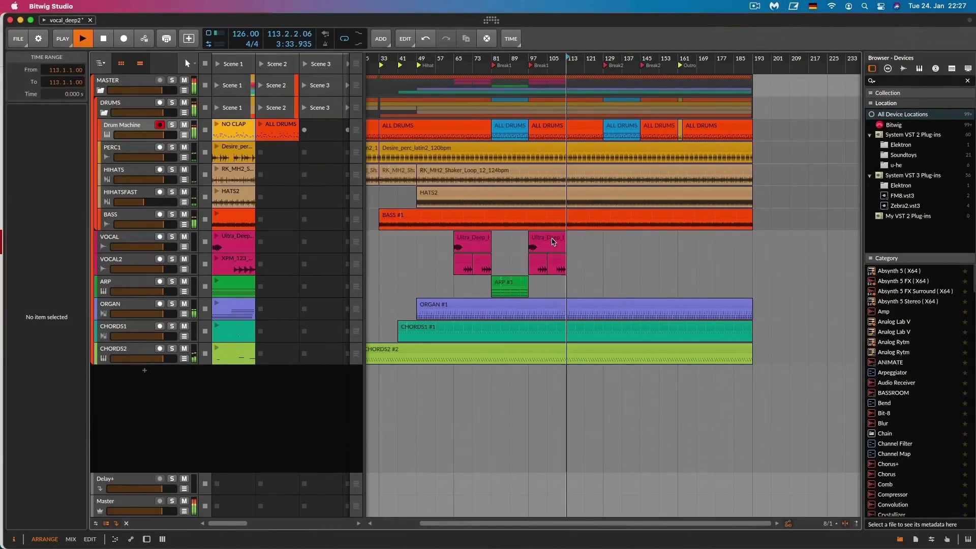
- Copy the VOCAL and VOCAL2 clips from bar 97 to the second Break2 marker at bar 145 and to bar 113
click(554, 242)
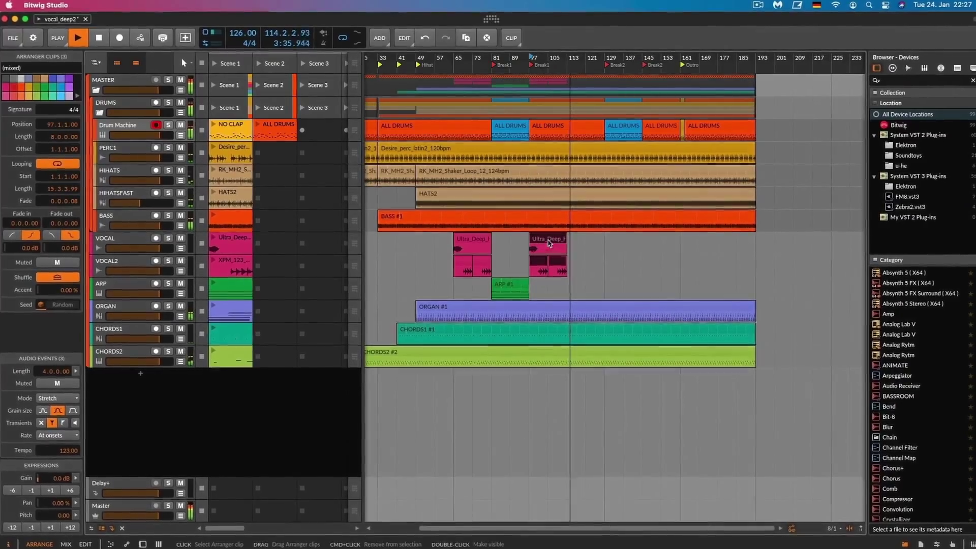
drag(548, 243, 629, 242)
drag(629, 243, 671, 248)
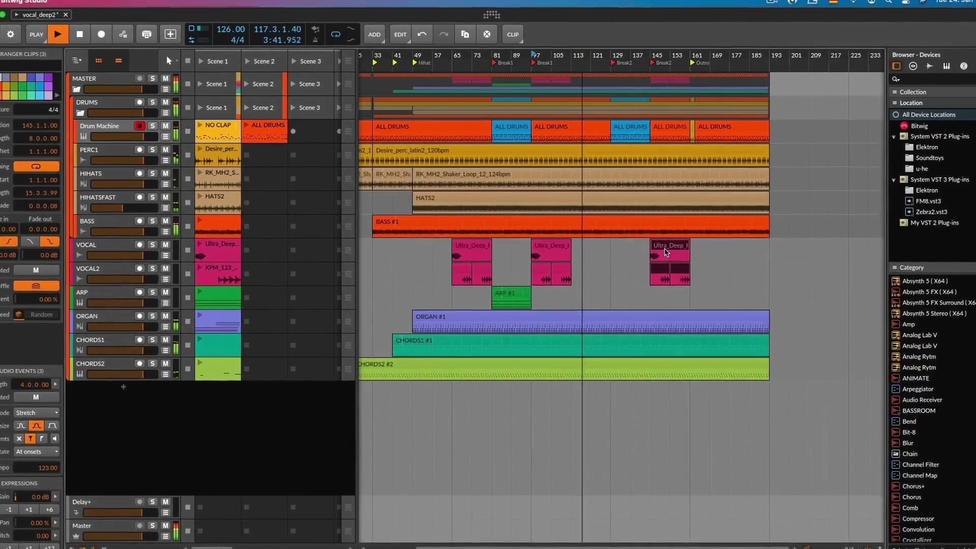
drag(669, 250, 587, 250)
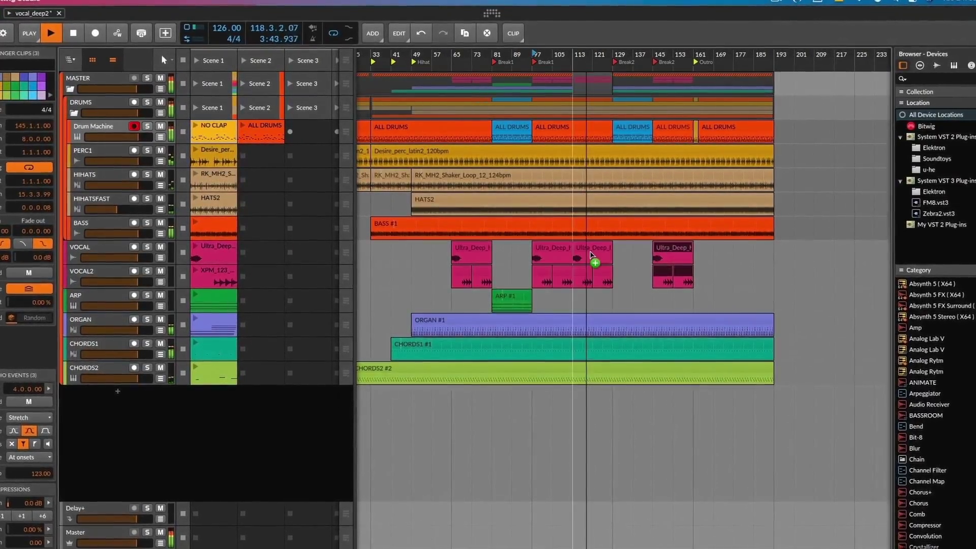
click(733, 268)
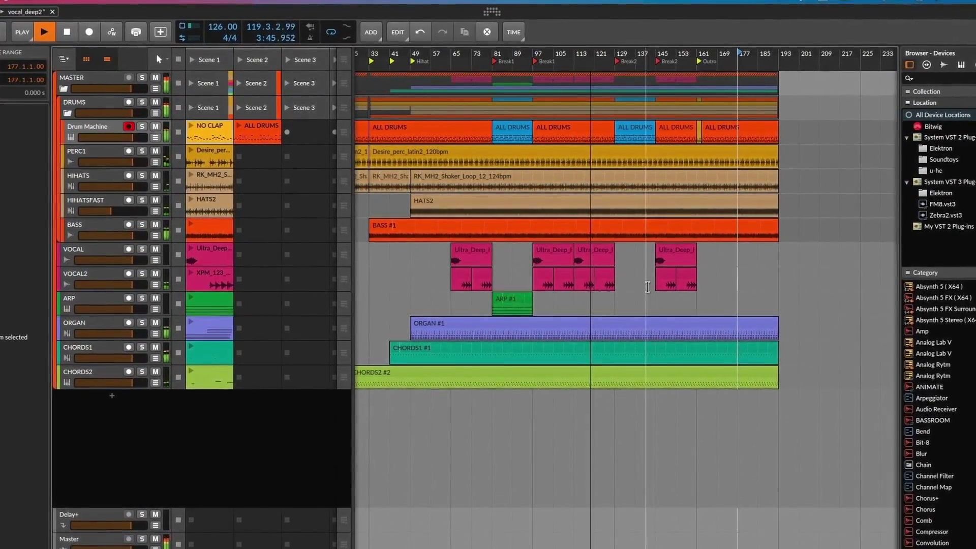
- Copy the ARP clip to bar 113 and extend the copy to the second Break2 marker at bar 145
click(493, 301)
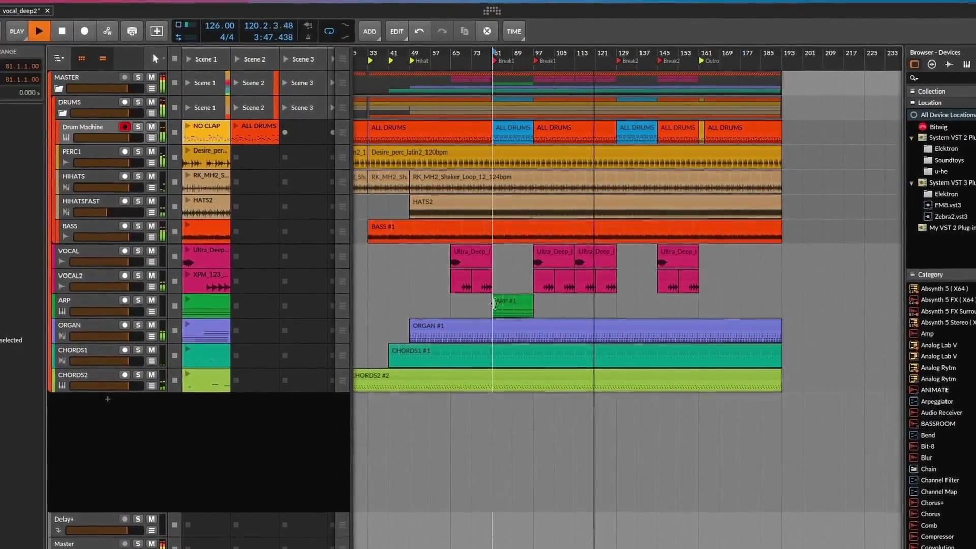
drag(504, 304, 591, 305)
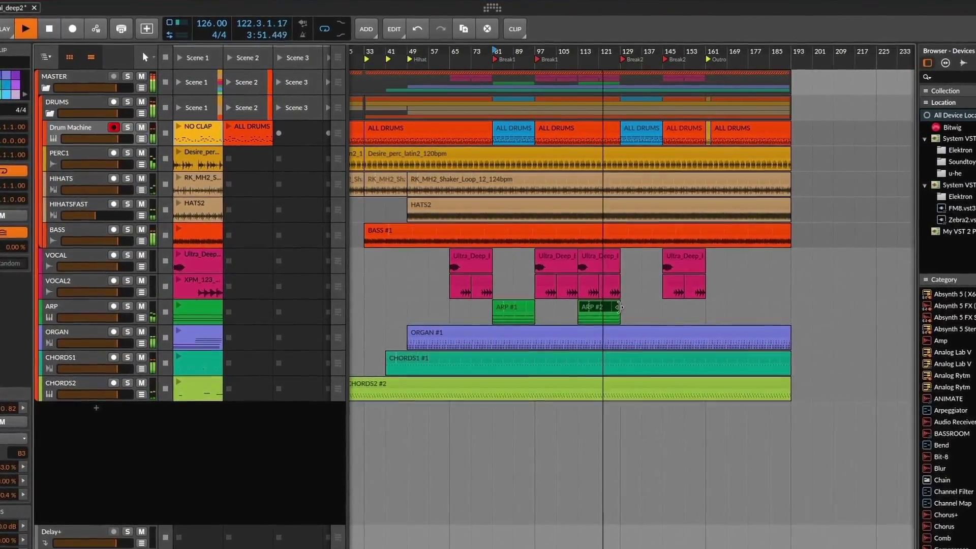
drag(619, 307, 662, 306)
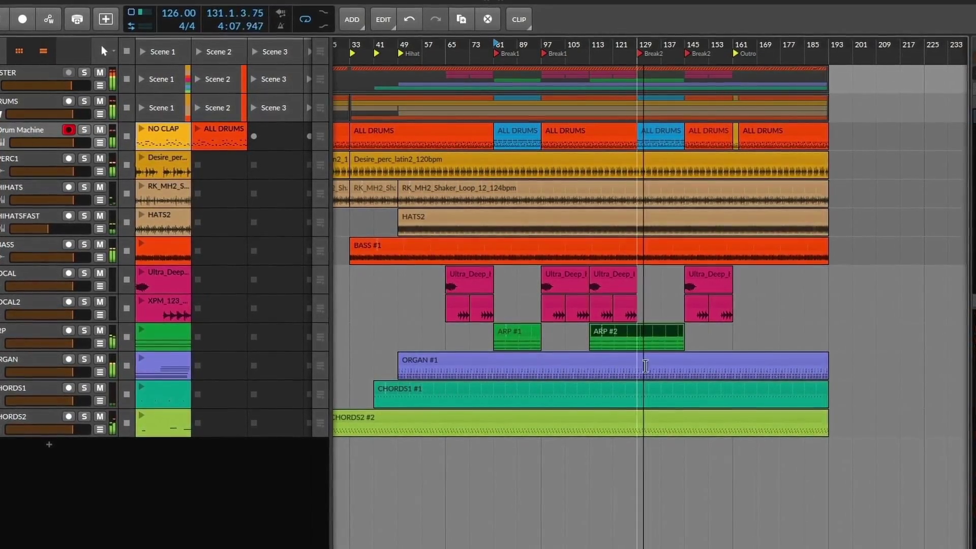
- Delete the ORGAN part between the two Break2 markers, bars 129 to 145
drag(637, 369, 681, 369)
key(Delete)
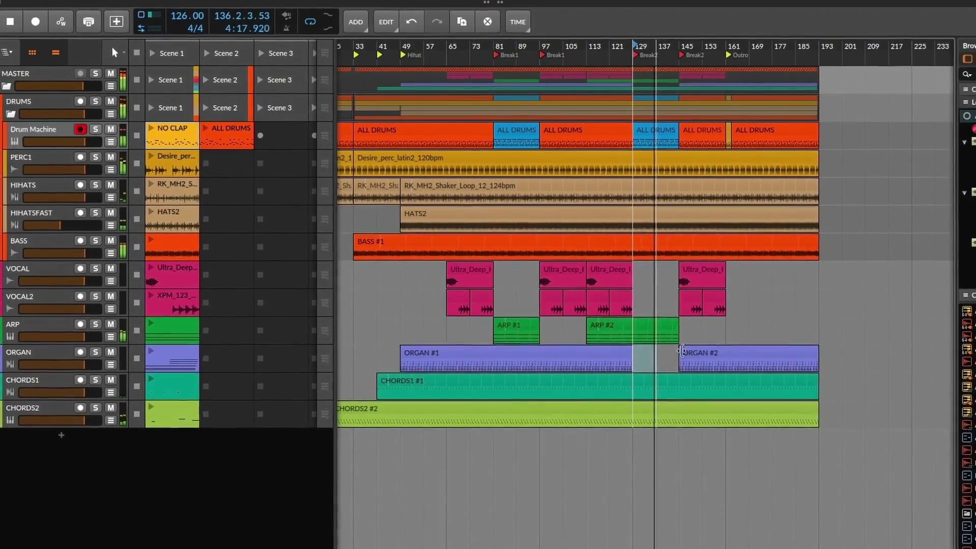
- Extend the start of the second ORGAN clip back to bar 137, midway between the two Break2 markers
drag(687, 356, 655, 356)
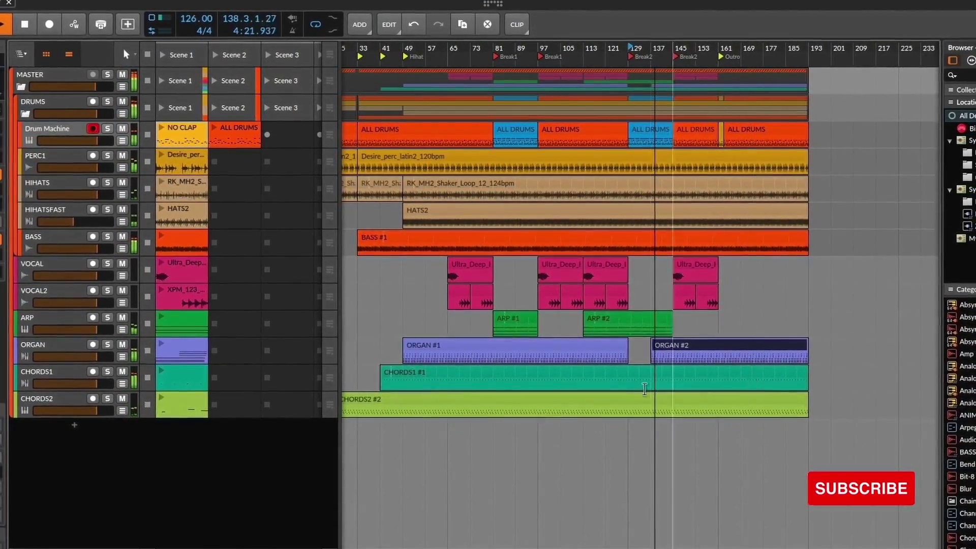
- Color the opening CHORDS2 clip at bar 9 red and place a copy of it at bar 113
scroll(574, 239, left, 5)
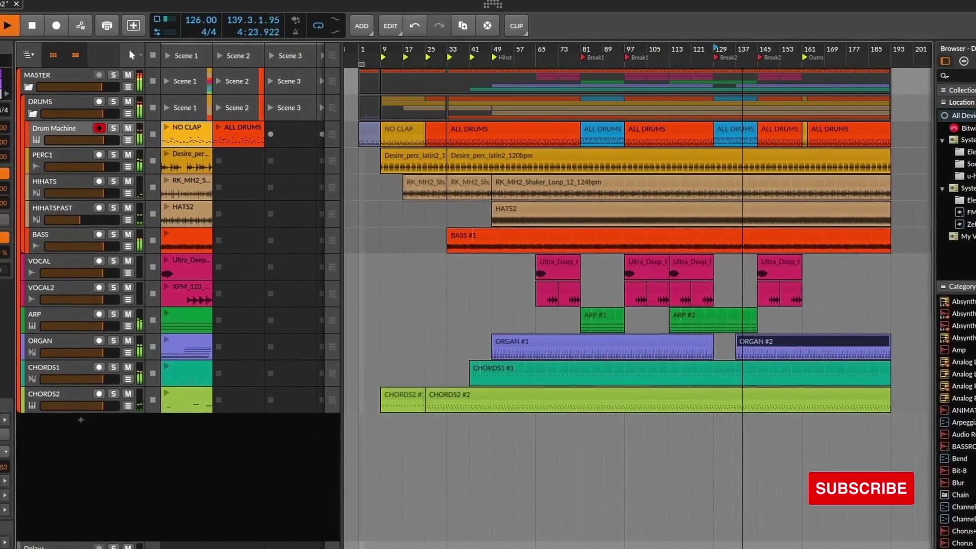
right_click(401, 187)
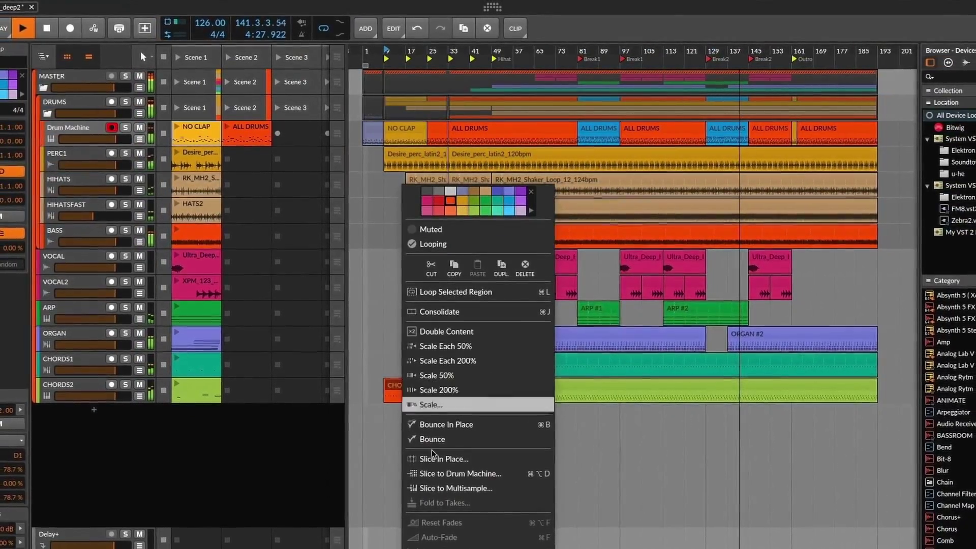
click(493, 393)
drag(493, 387, 680, 398)
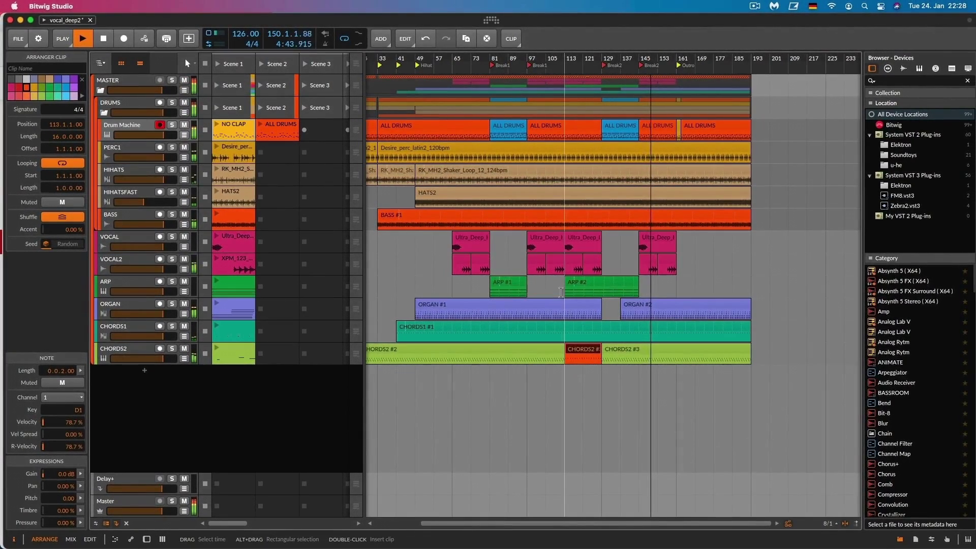
- Stop playback, set the project tempo to 124 BPM and resume playback
click(574, 253)
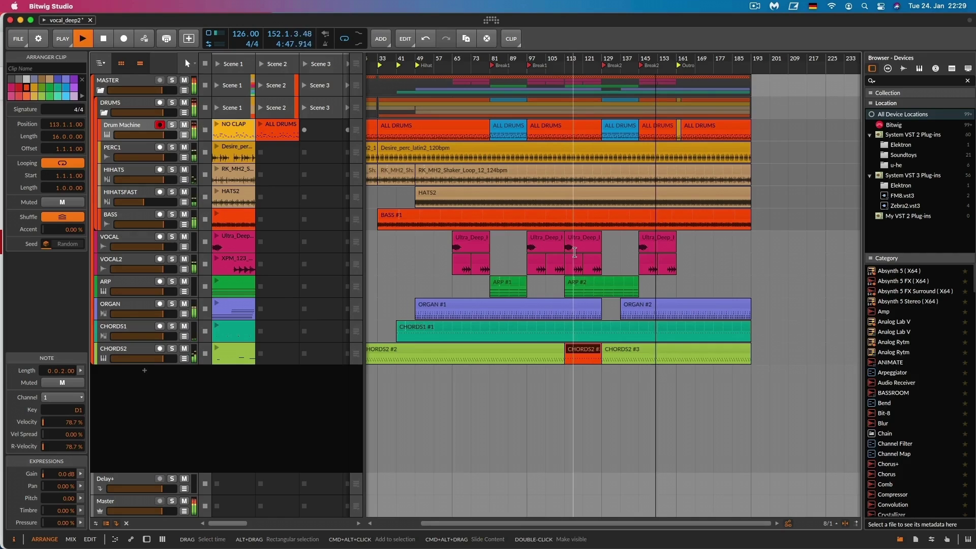
key(space)
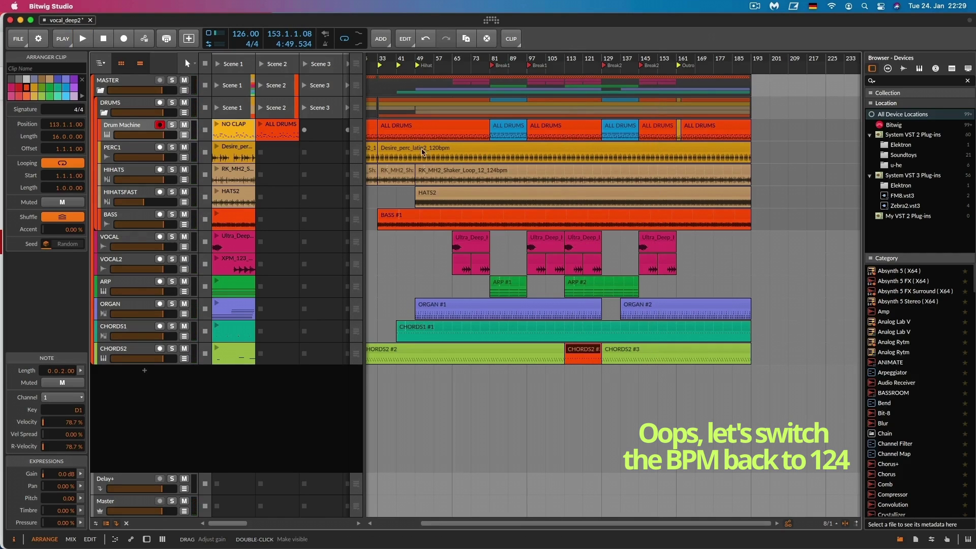
double_click(245, 34)
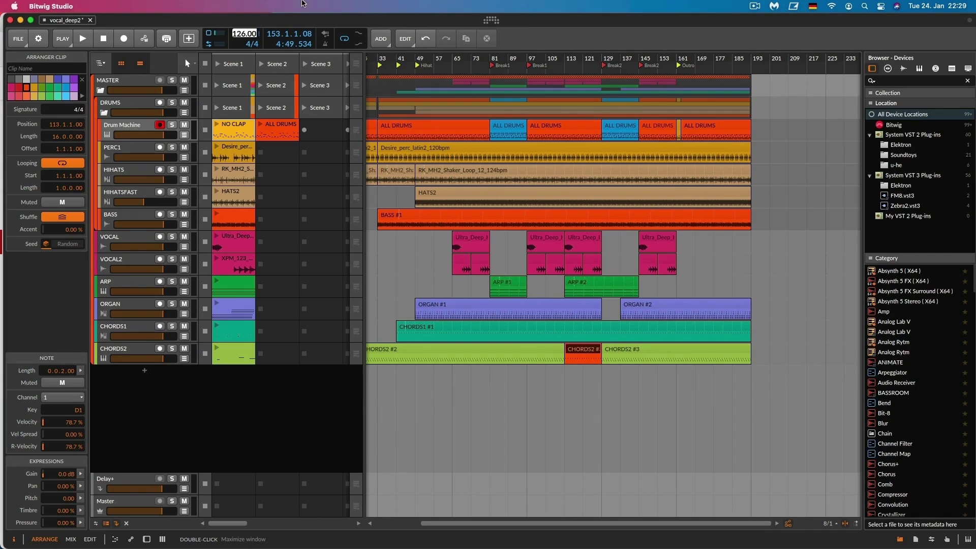
text(124)
key(Return)
click(639, 284)
key(space)
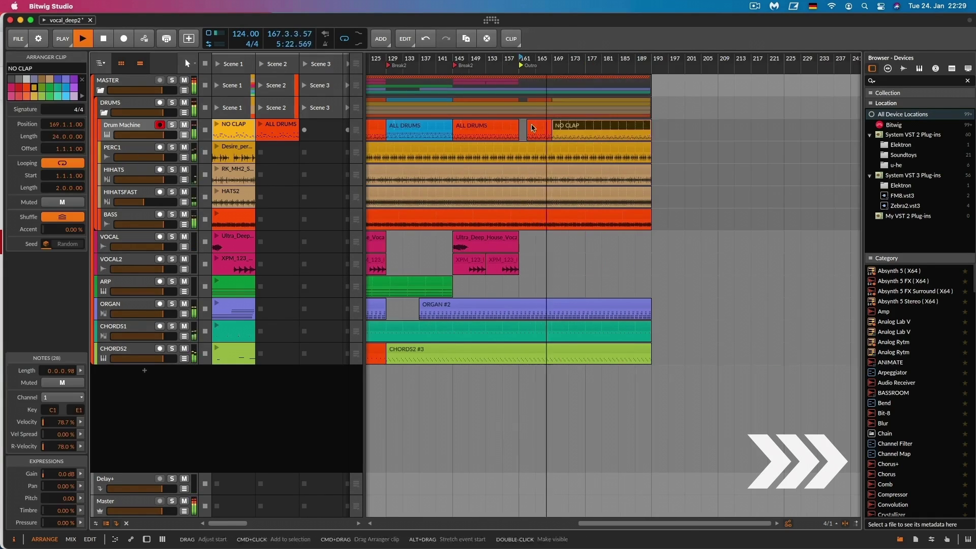
- Copy the VOCAL and VOCAL2 clips from bar 145 to bar 169, and delete the copied VOCAL2 clip at bar 177
drag(452, 79, 511, 361)
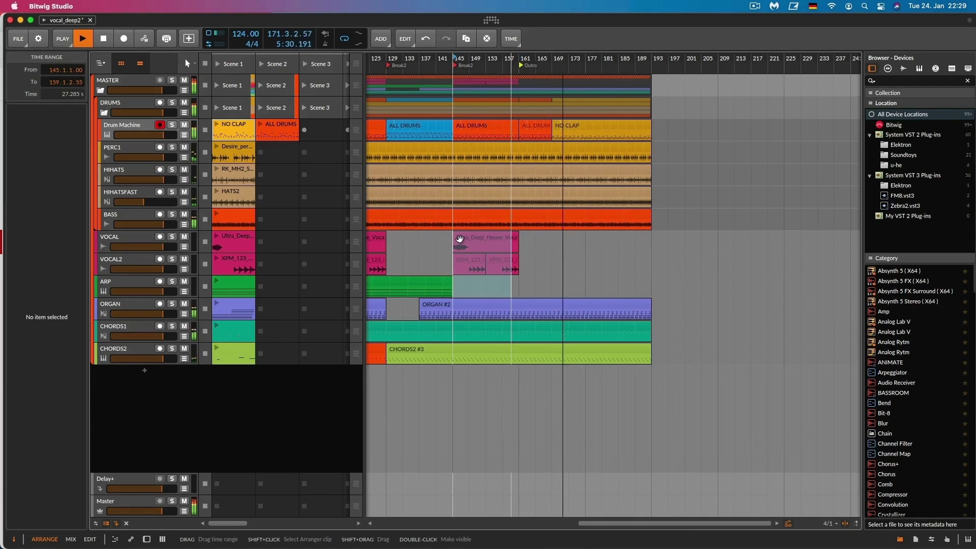
drag(458, 246, 562, 237)
click(702, 285)
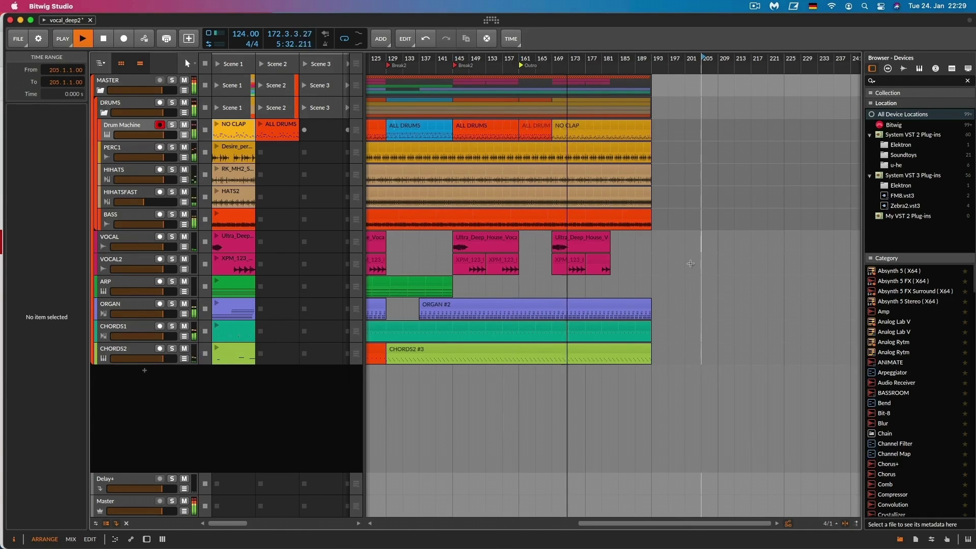
click(605, 270)
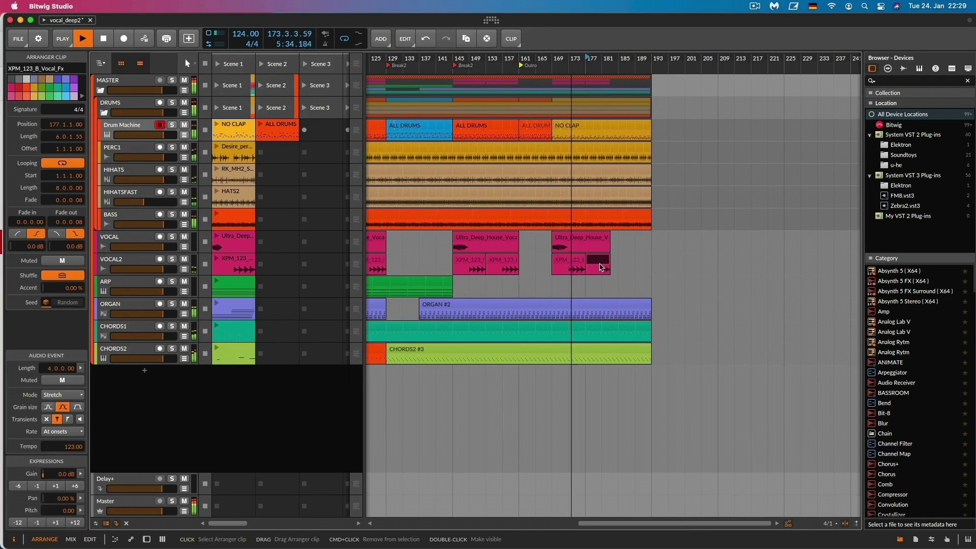
key(Delete)
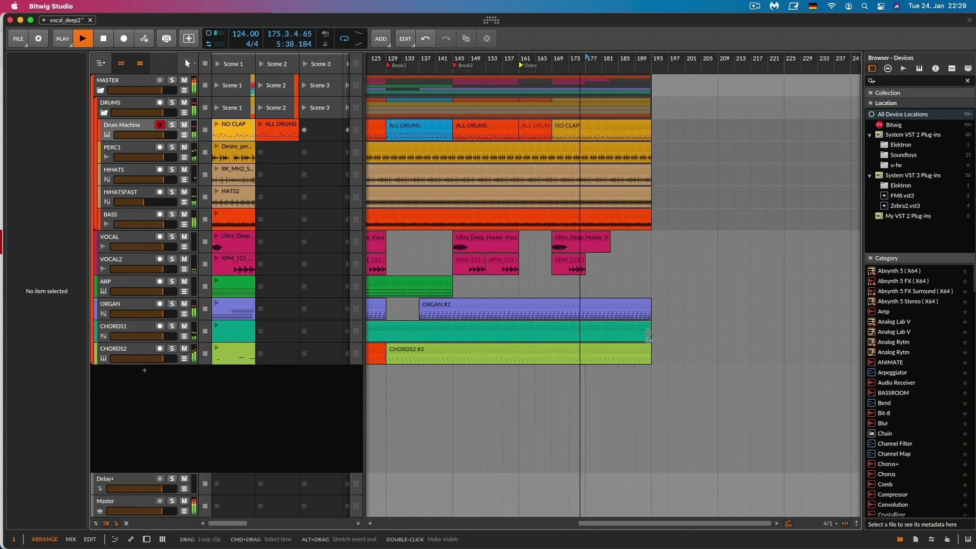
- Shorten the outro clips on CHORDS1, CHORDS2, HIHATSFAST and HIHATS to end at bar 177
drag(649, 328, 586, 329)
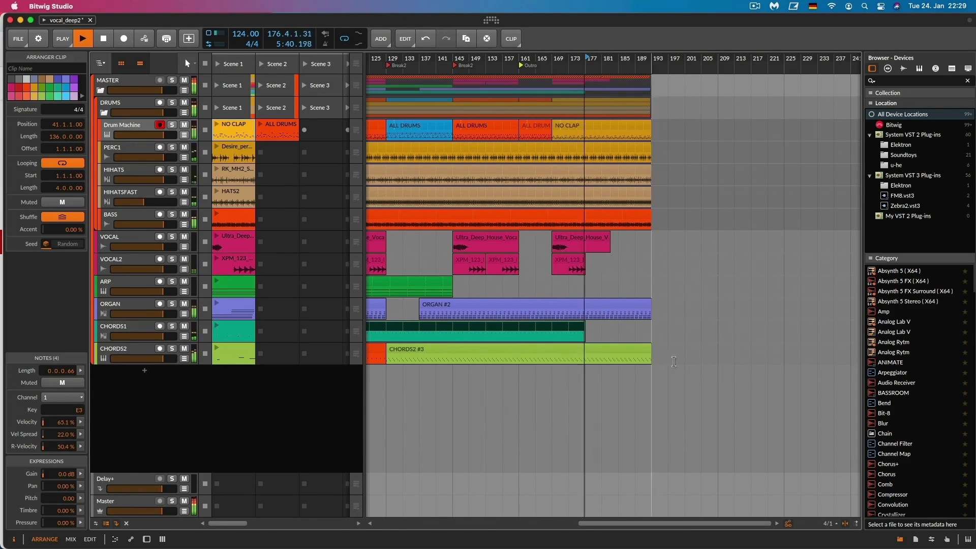
drag(651, 351, 585, 350)
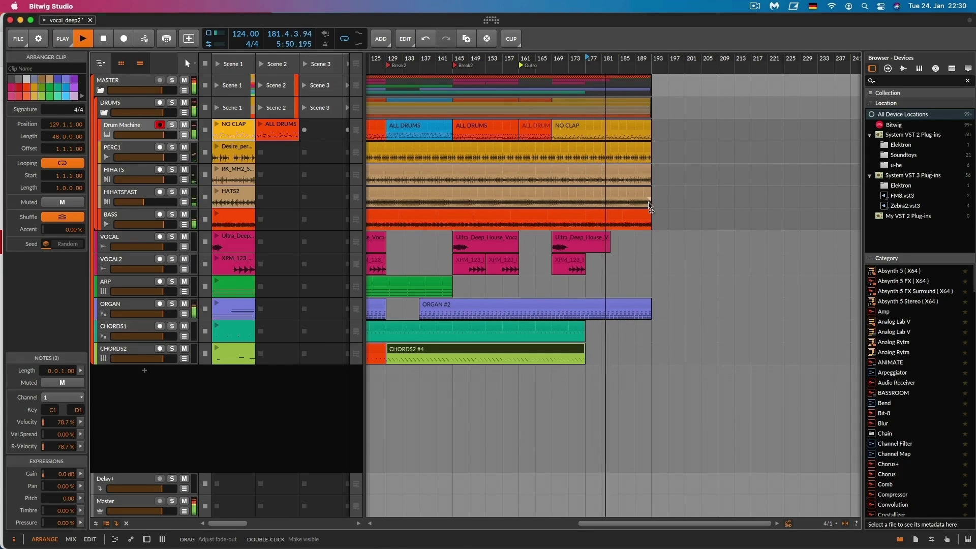
drag(648, 203, 586, 203)
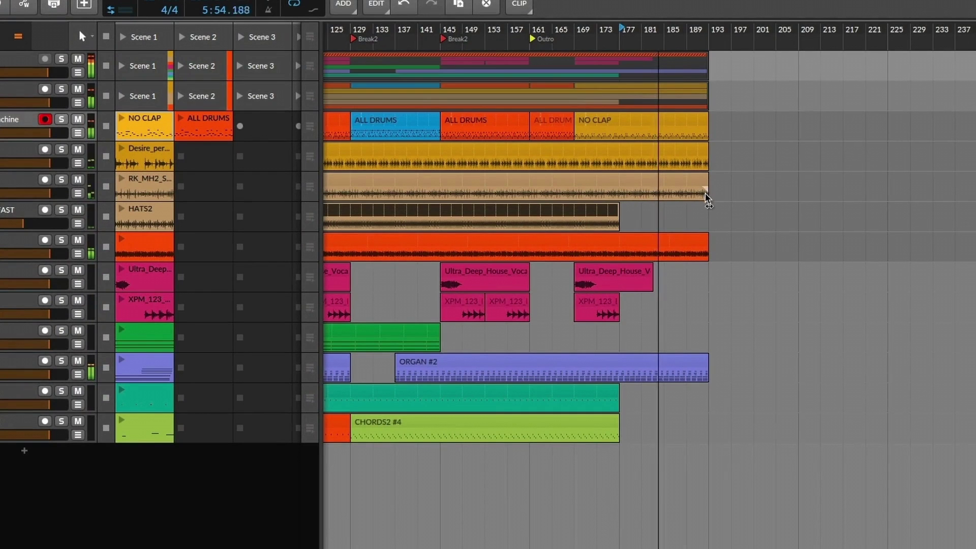
drag(708, 197, 623, 197)
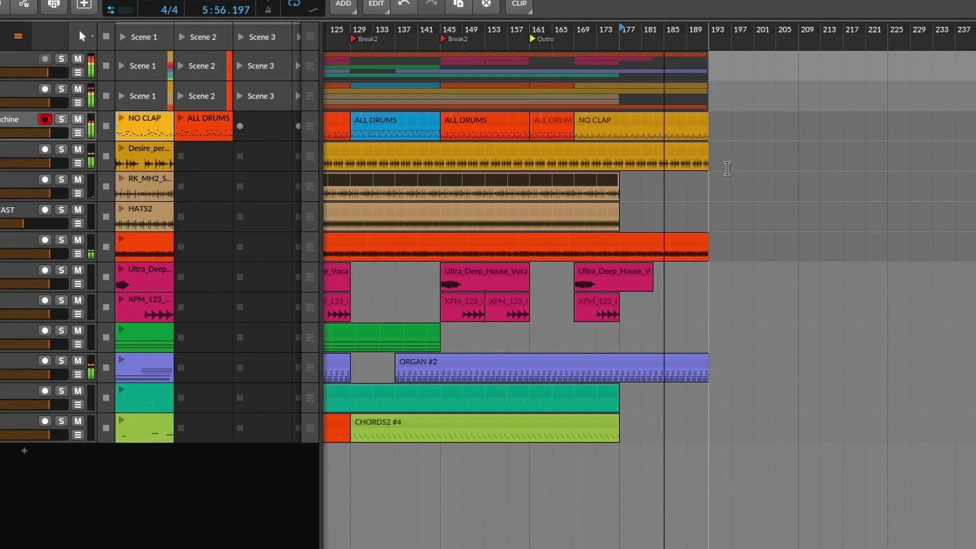
- Cut a short gap into the Drum Machine's ALL DRUMS part just before the vocals enter at bar 65
drag(653, 40, 586, 333)
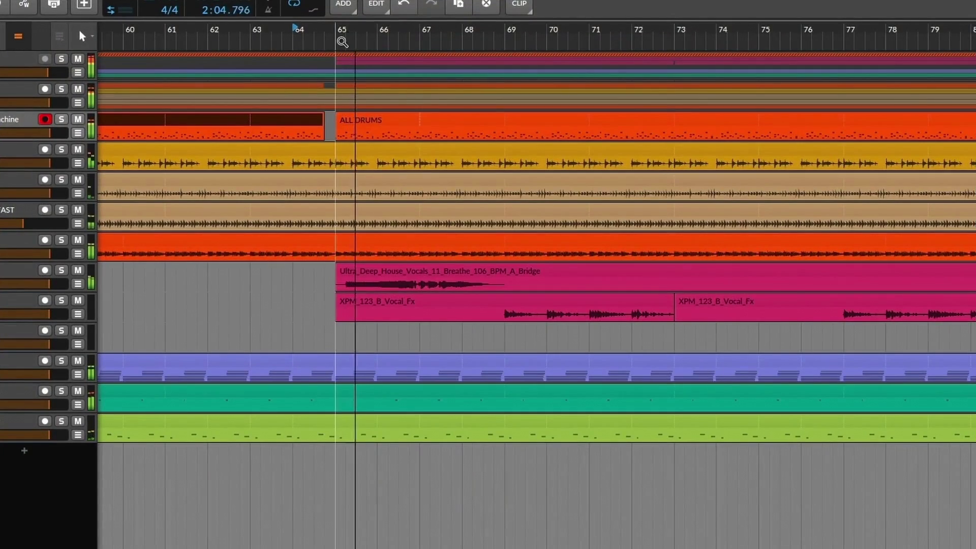
key(minus)
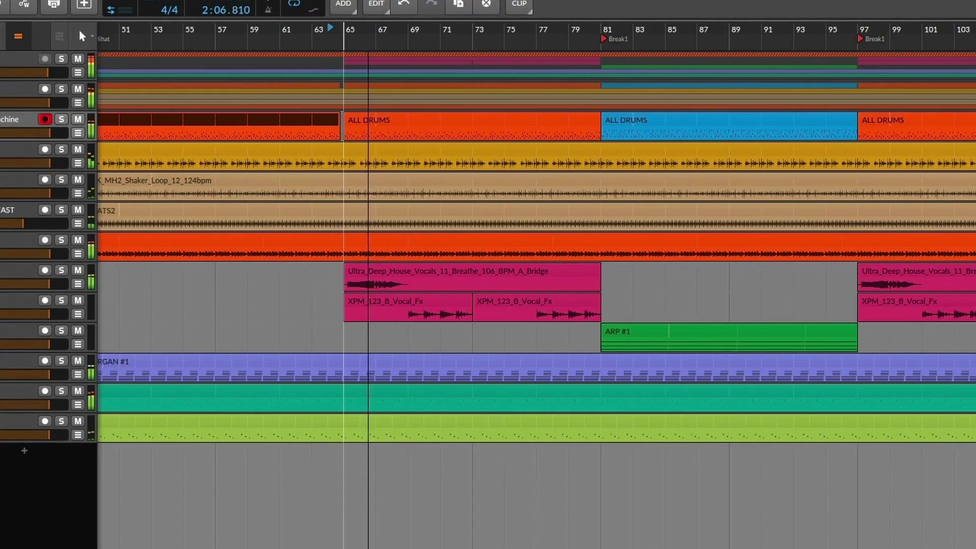
key(minus)
key(minus)
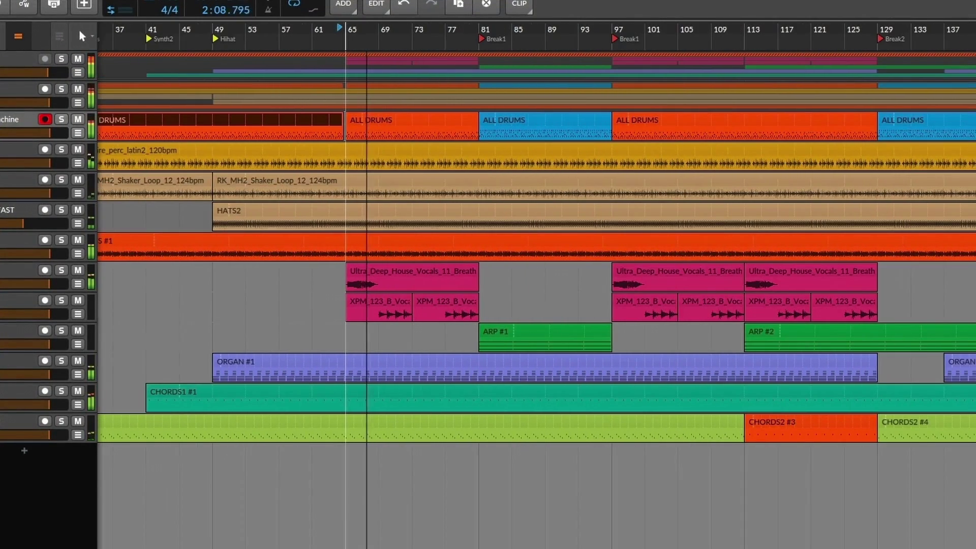